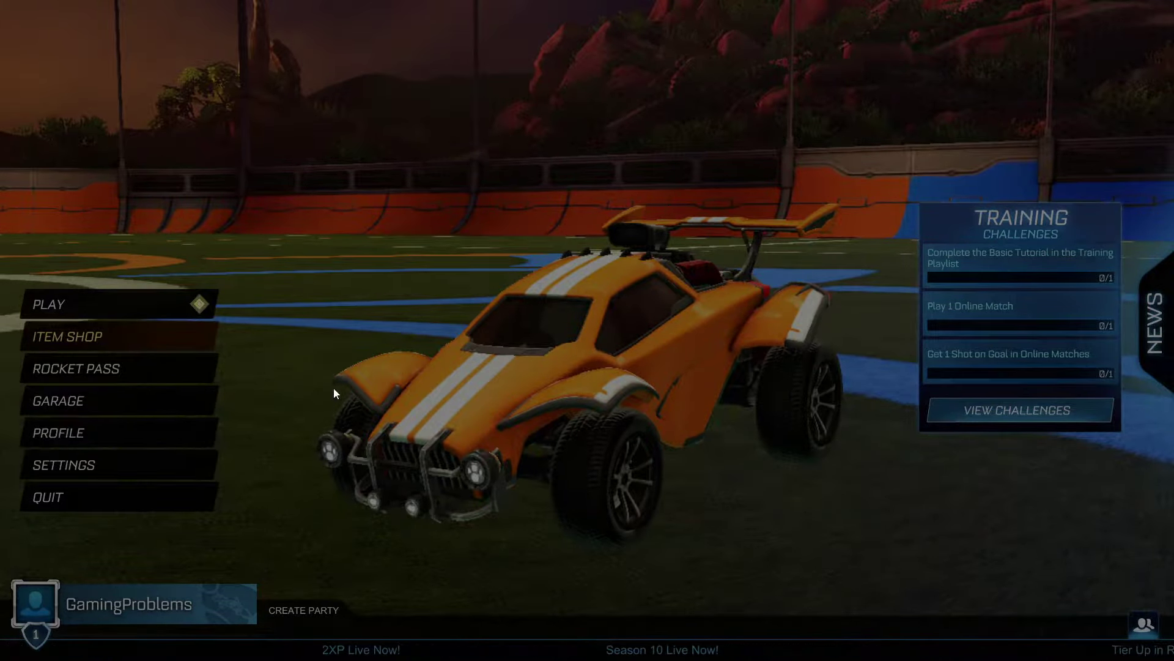
In the gameplay settings, keep the client and server send rates on High and choose CSTS as the input buffer
left_click_drag(464, 419, 538, 409)
left_click(115, 463)
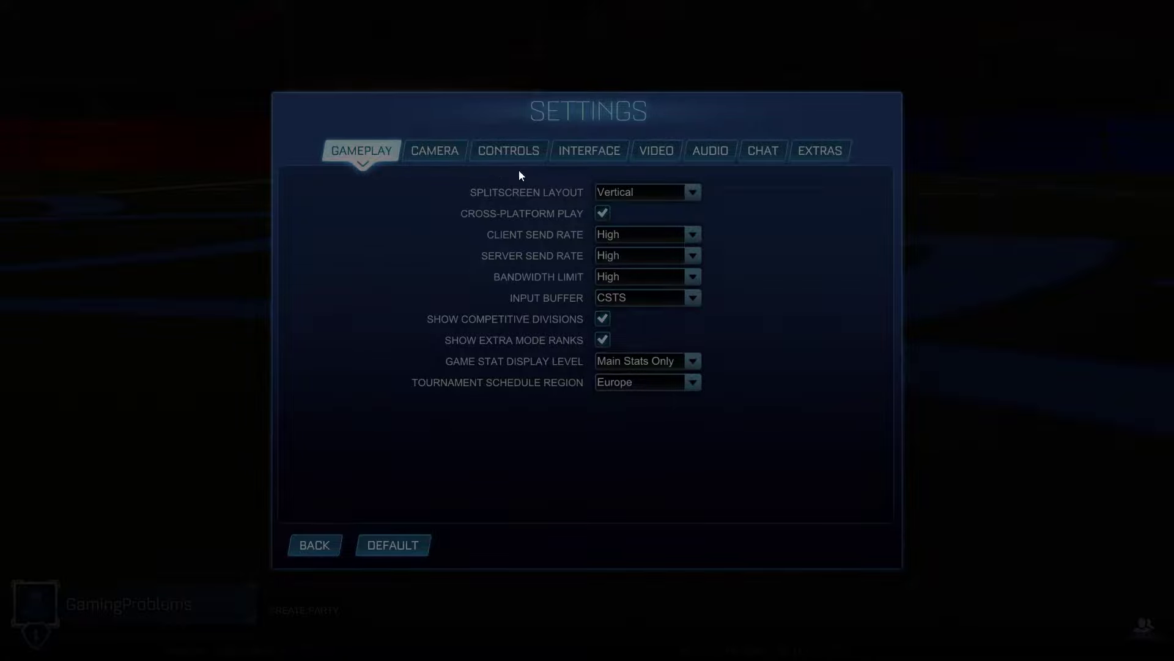
left_click(610, 236)
left_click(622, 293)
left_click(627, 255)
left_click(636, 298)
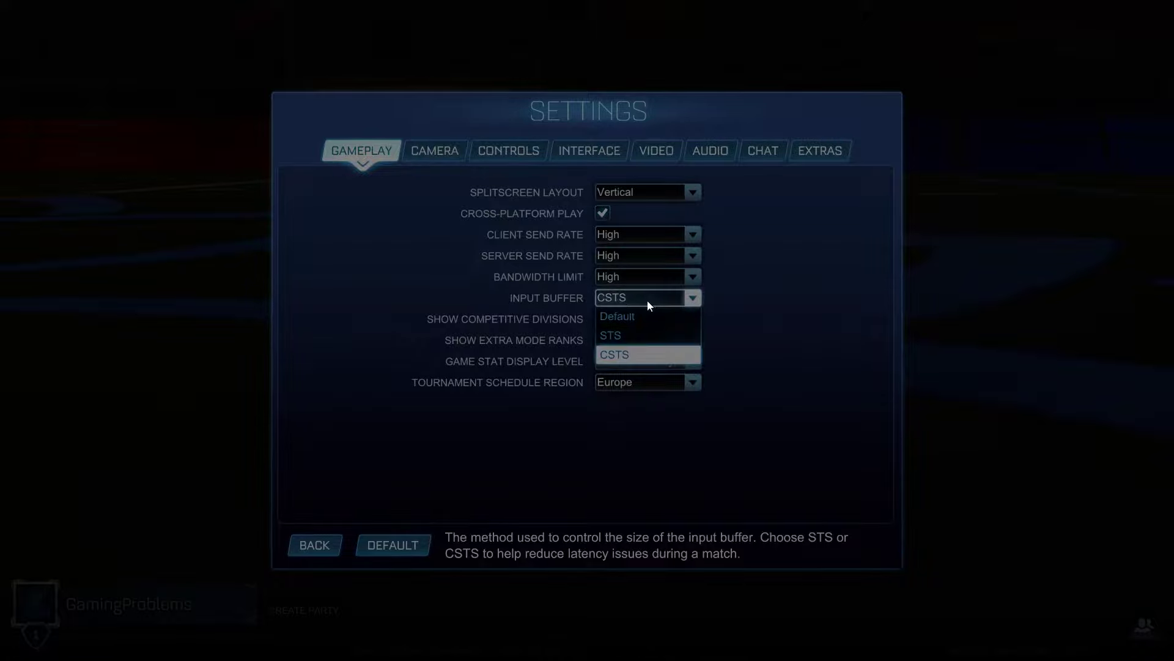
left_click(638, 349)
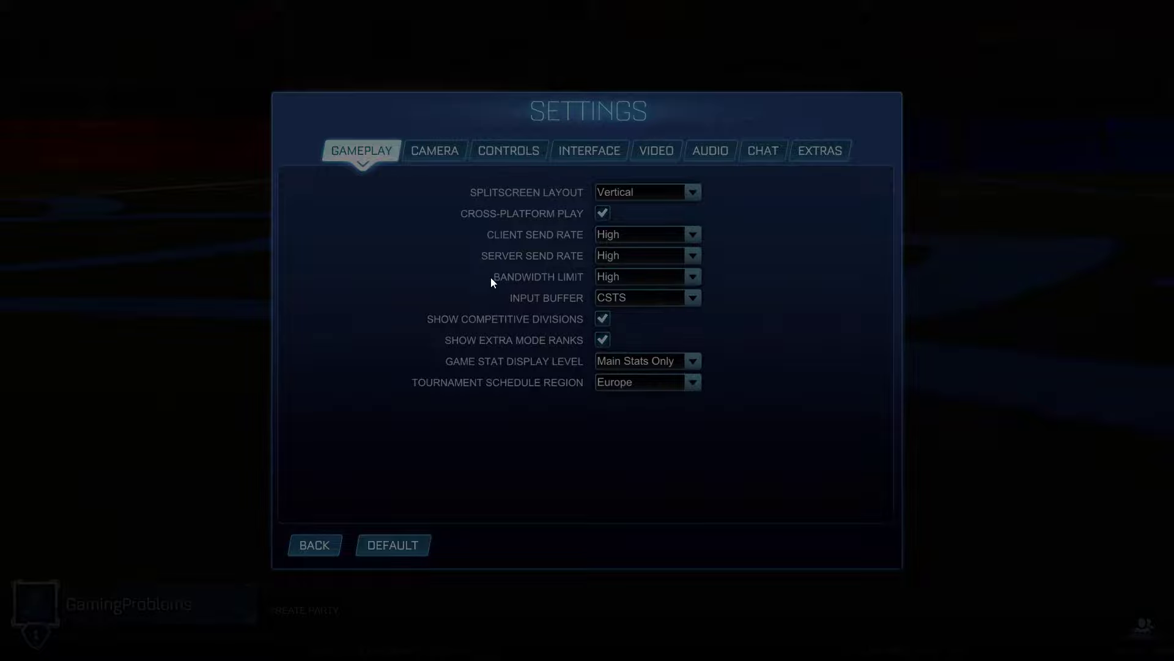
key("Escape")
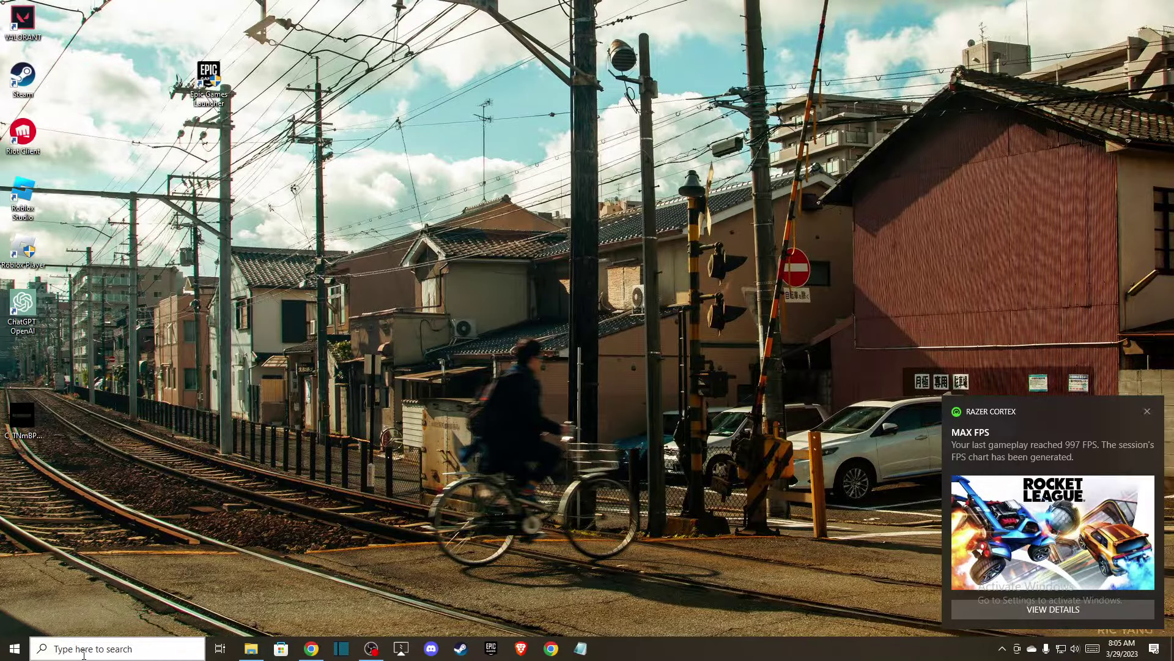
Open Windows Firewall & network protection and bring up the list of apps allowed through the firewall
left_click(86, 650)
type("firewall & network protection")
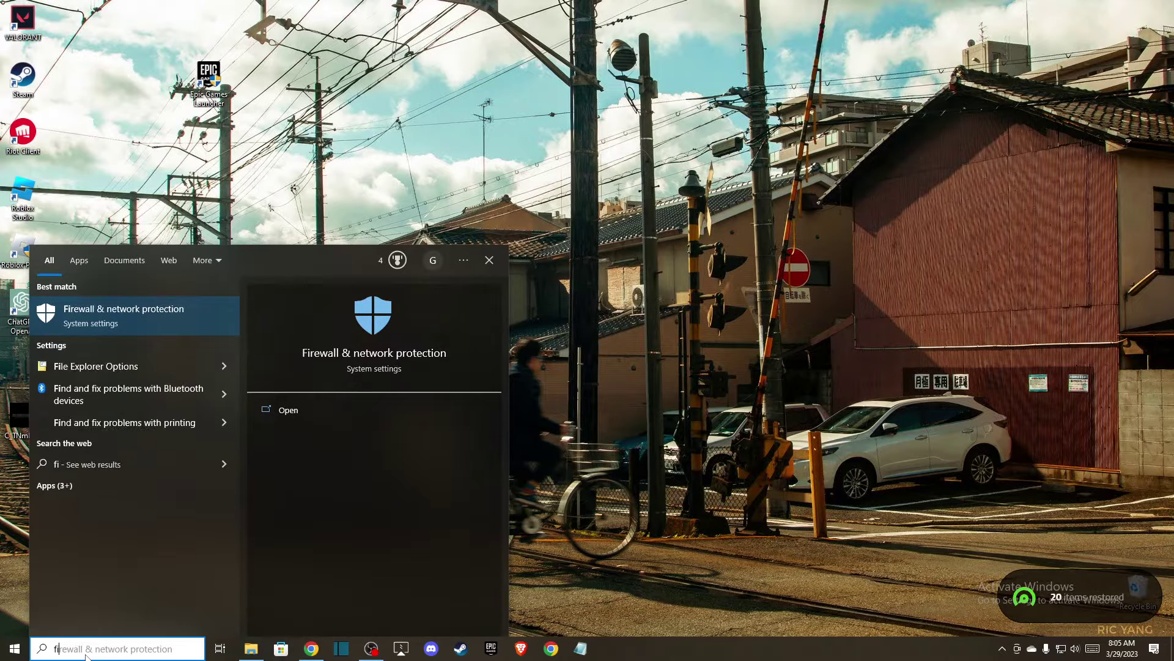
key("Return")
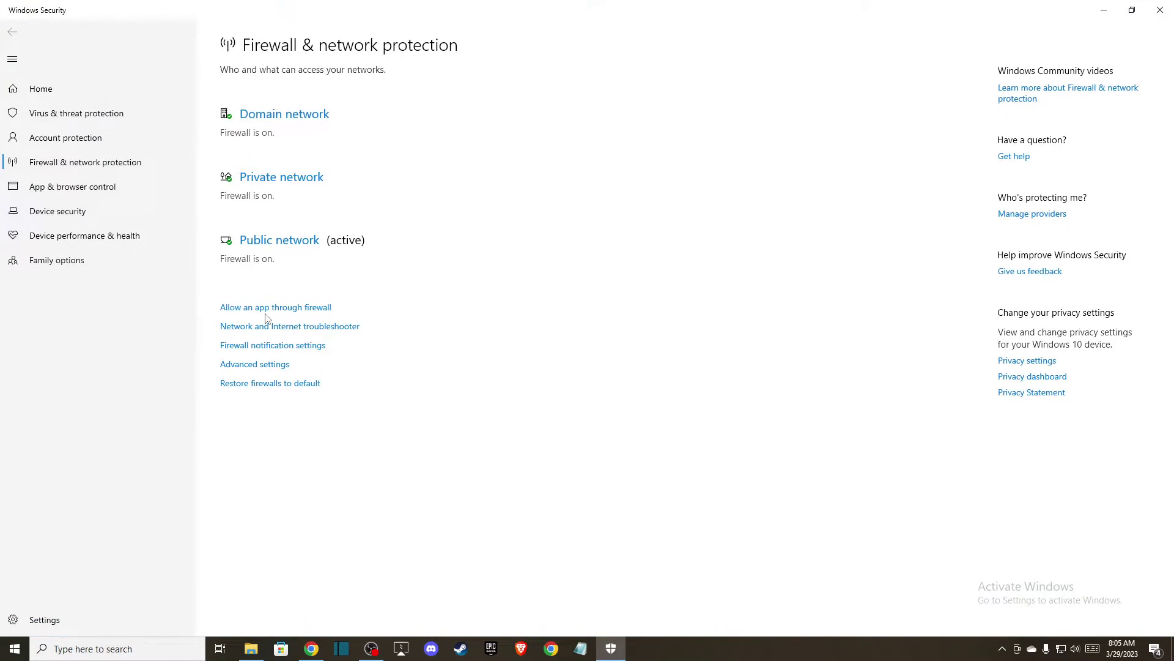
left_click(309, 307)
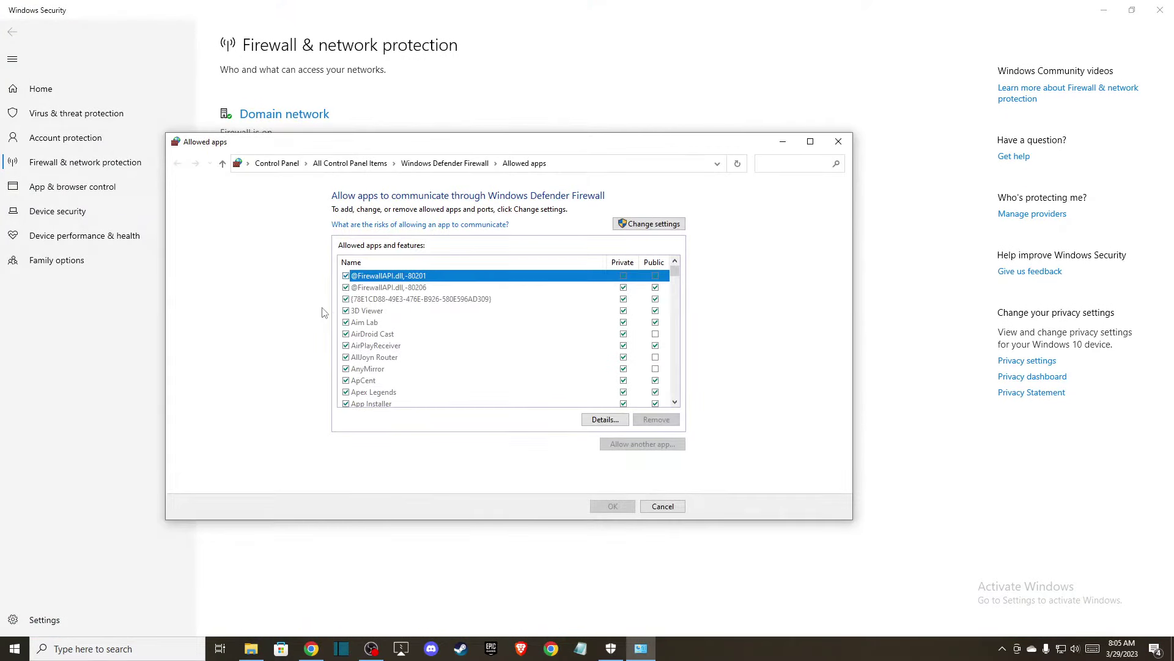
Select Rocket League in the allowed apps list and unlock the firewall list for changes
left_click(421, 312)
key("r")
key("r")
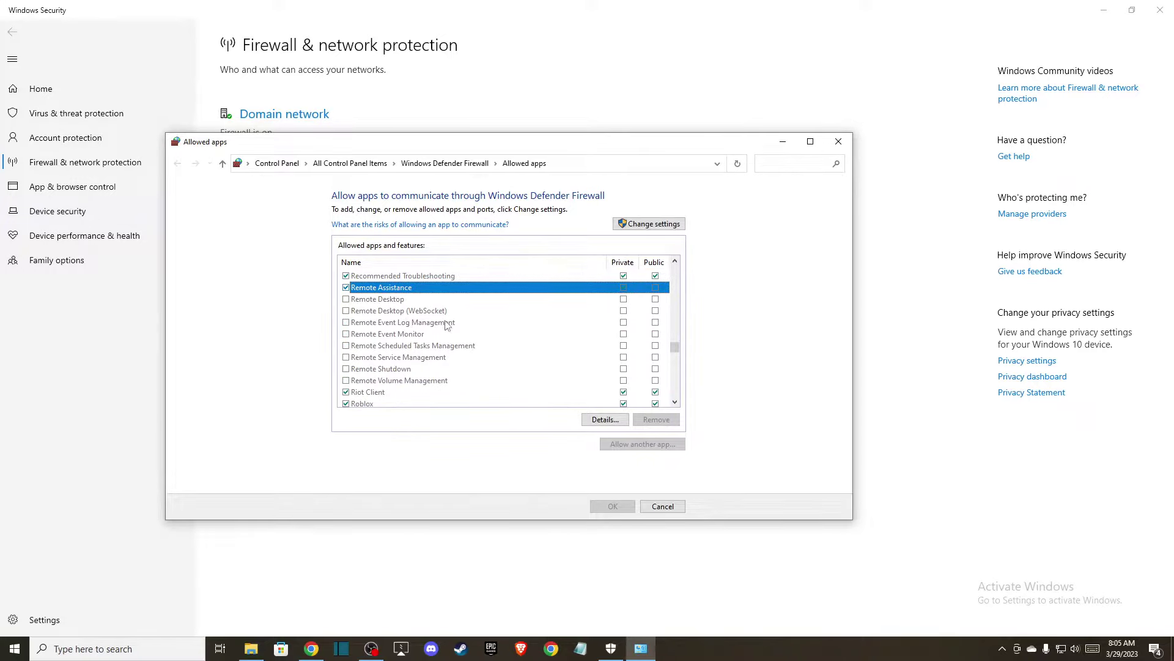
scroll(411, 344, "down", 2)
left_click(374, 335)
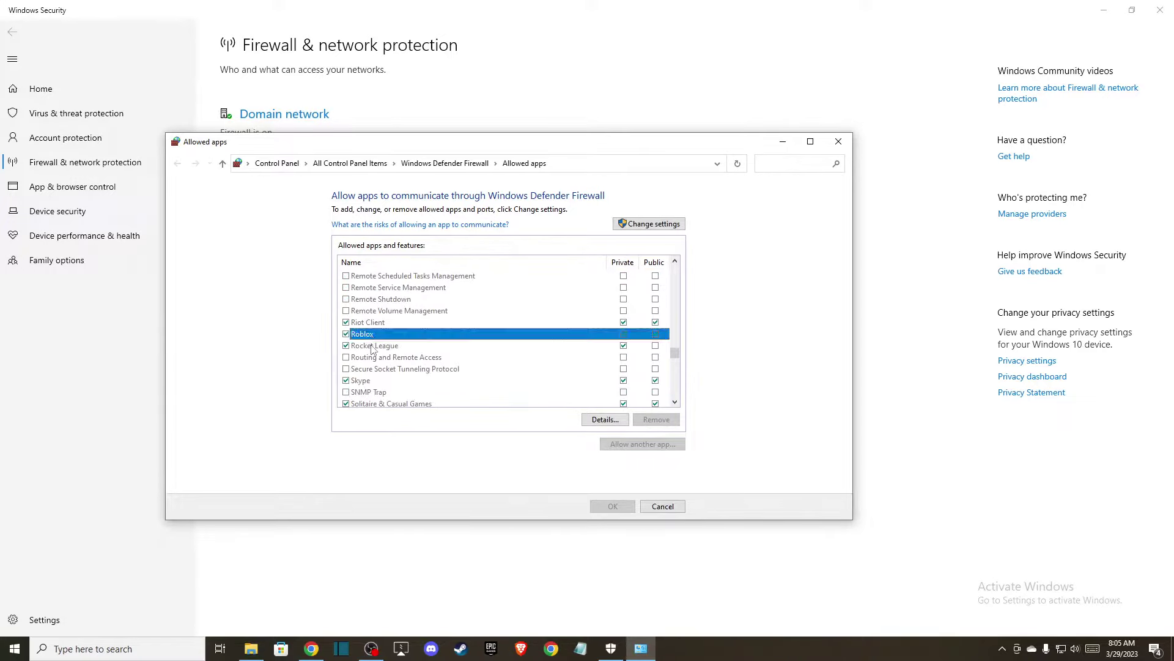
left_click(376, 346)
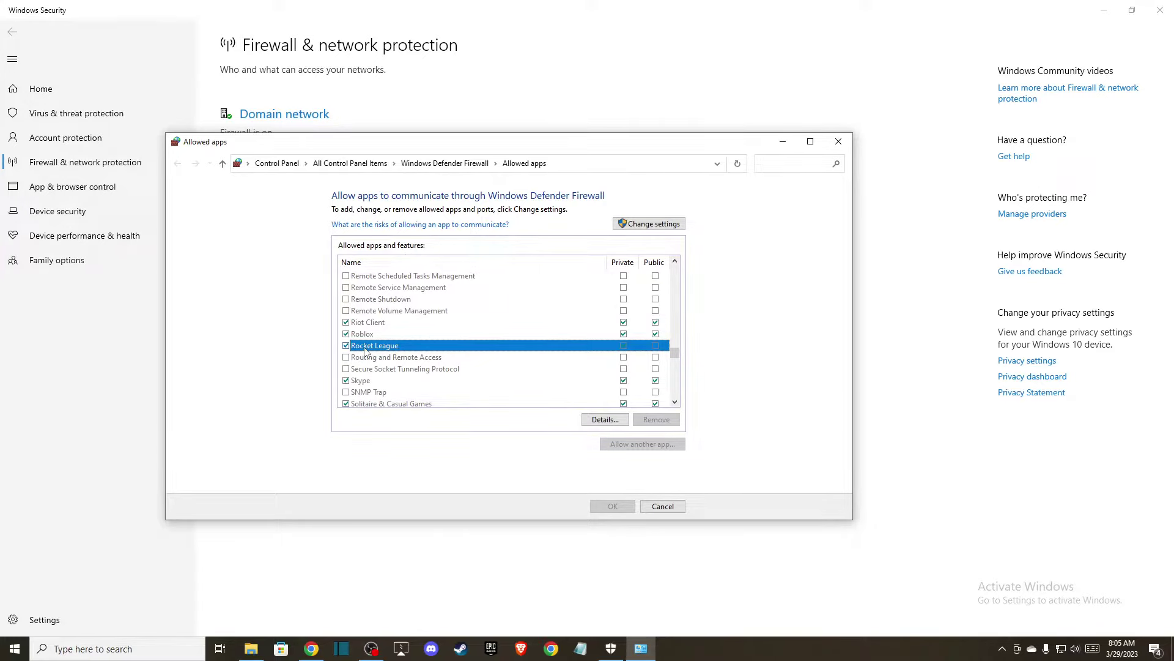
left_click(642, 223)
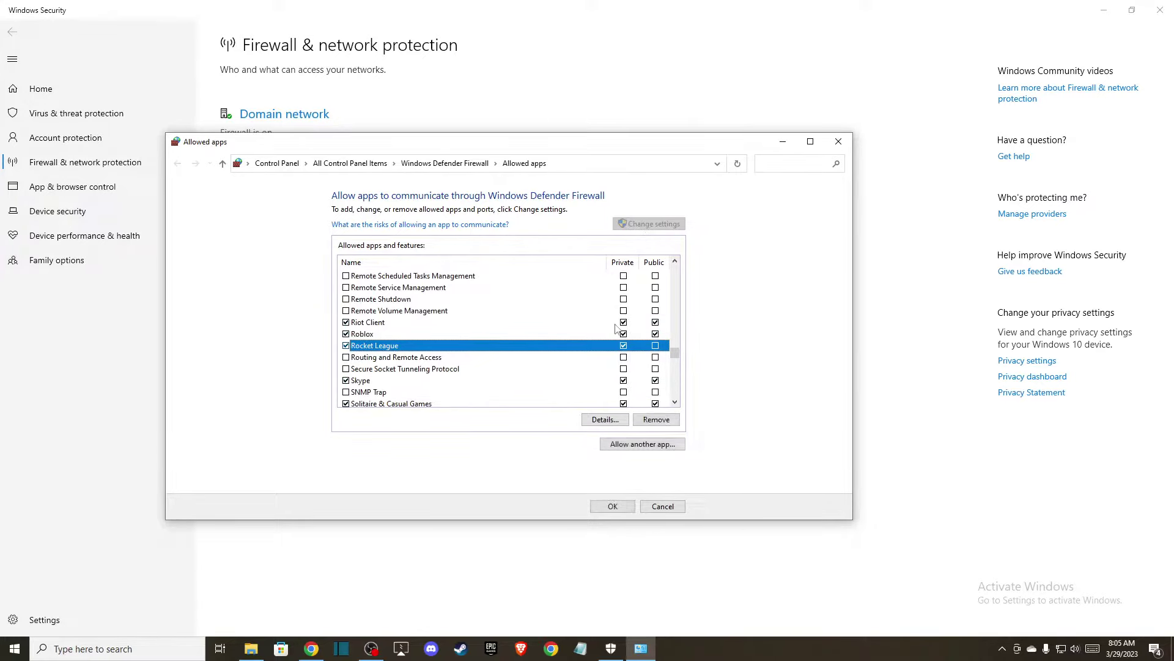
Choose the RocketLeague application from C:\Program Files\Epic Games\rocketleague\Binaries\Win64 as another app to allow
left_click(633, 451)
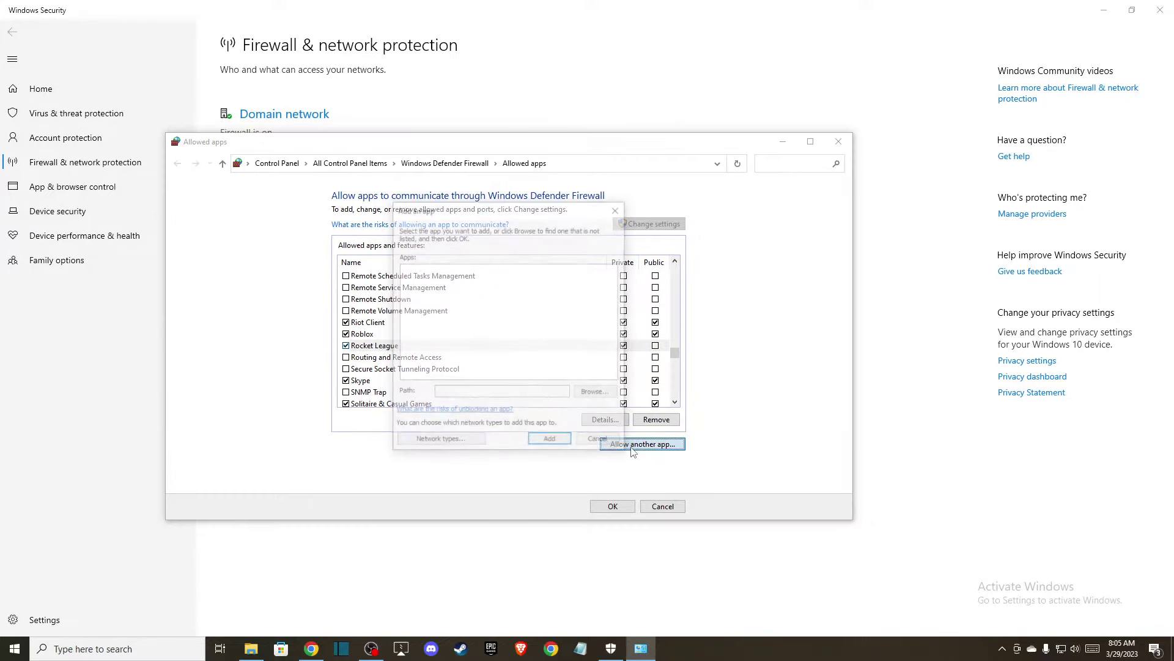
left_click(597, 393)
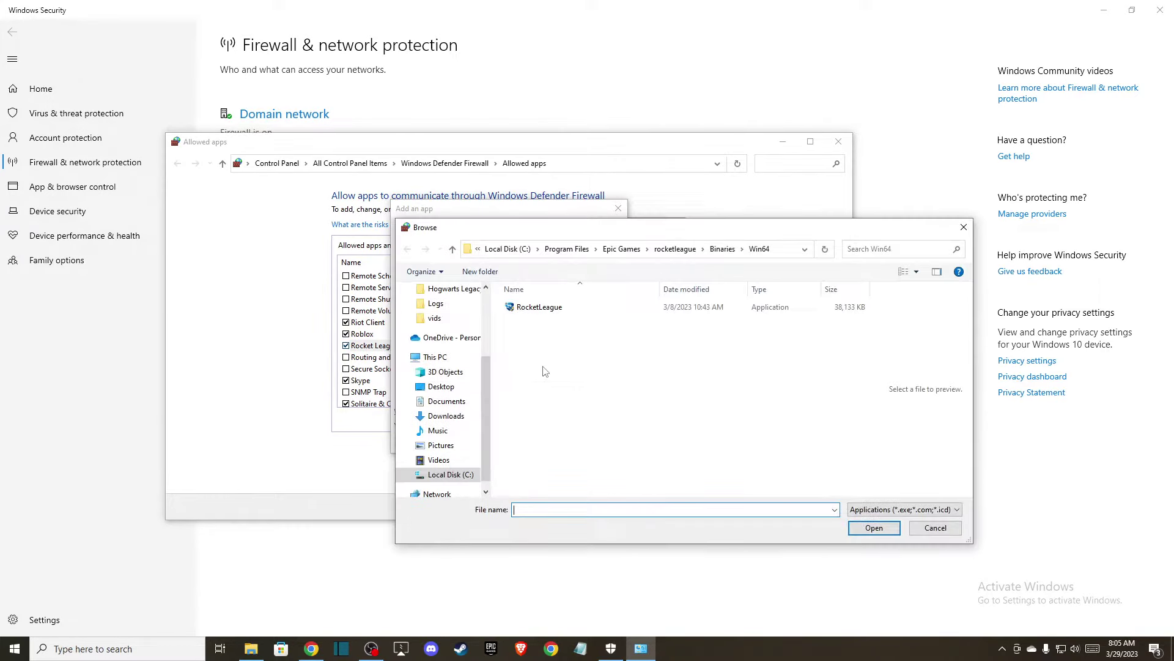
left_click(449, 476)
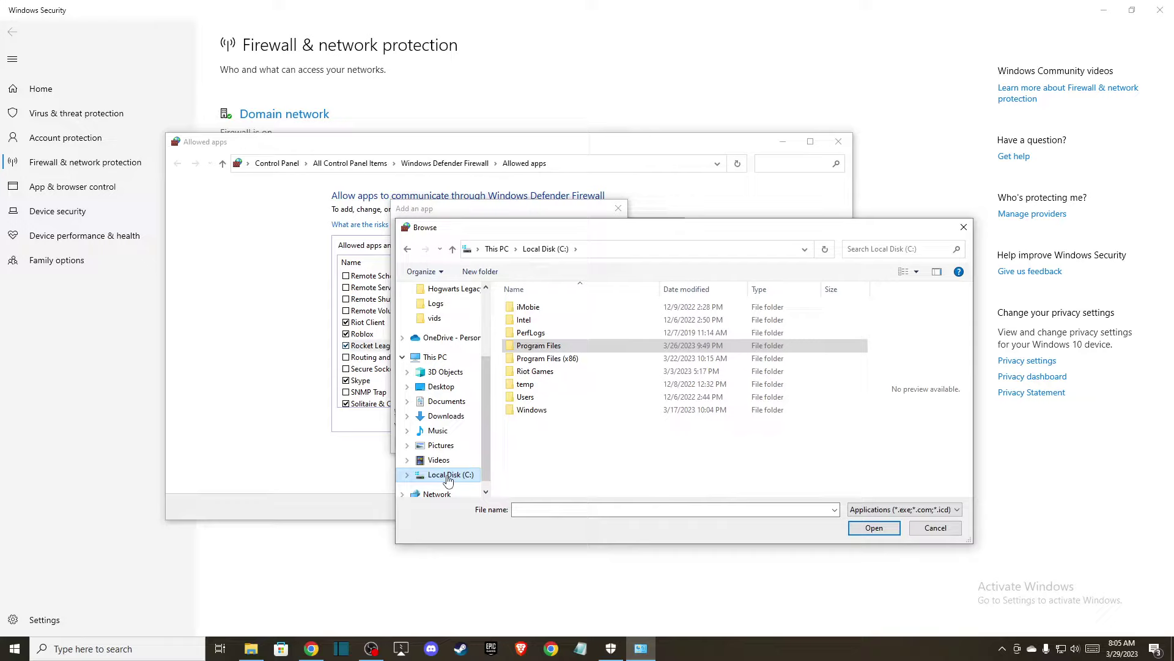
double_click(545, 347)
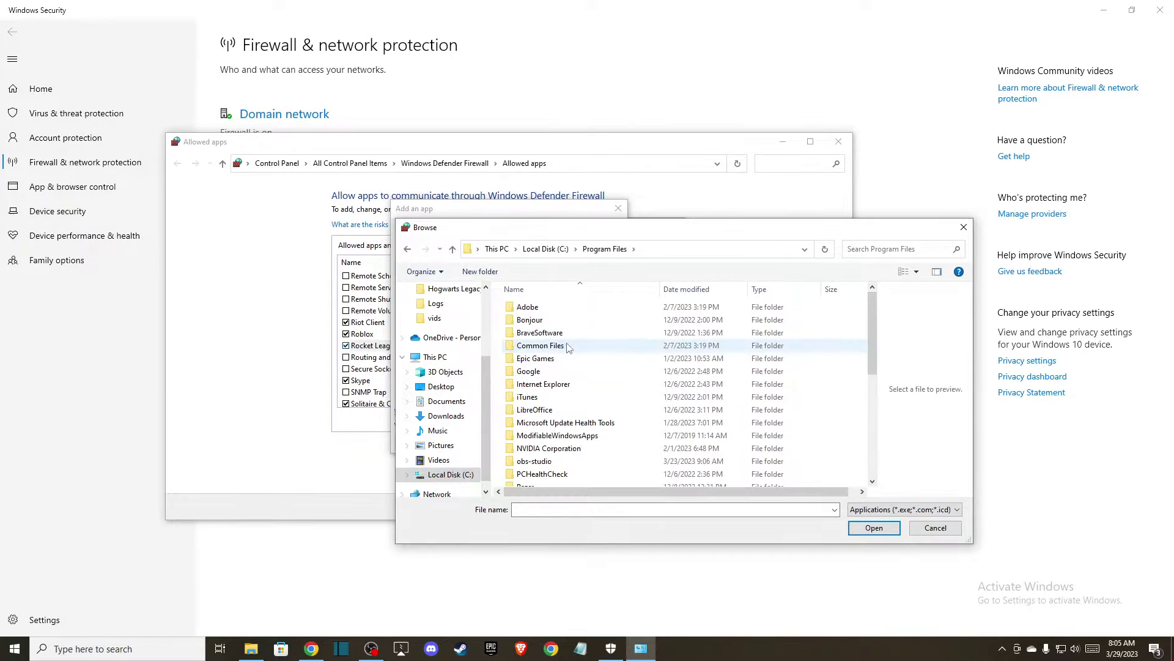
double_click(548, 352)
double_click(541, 321)
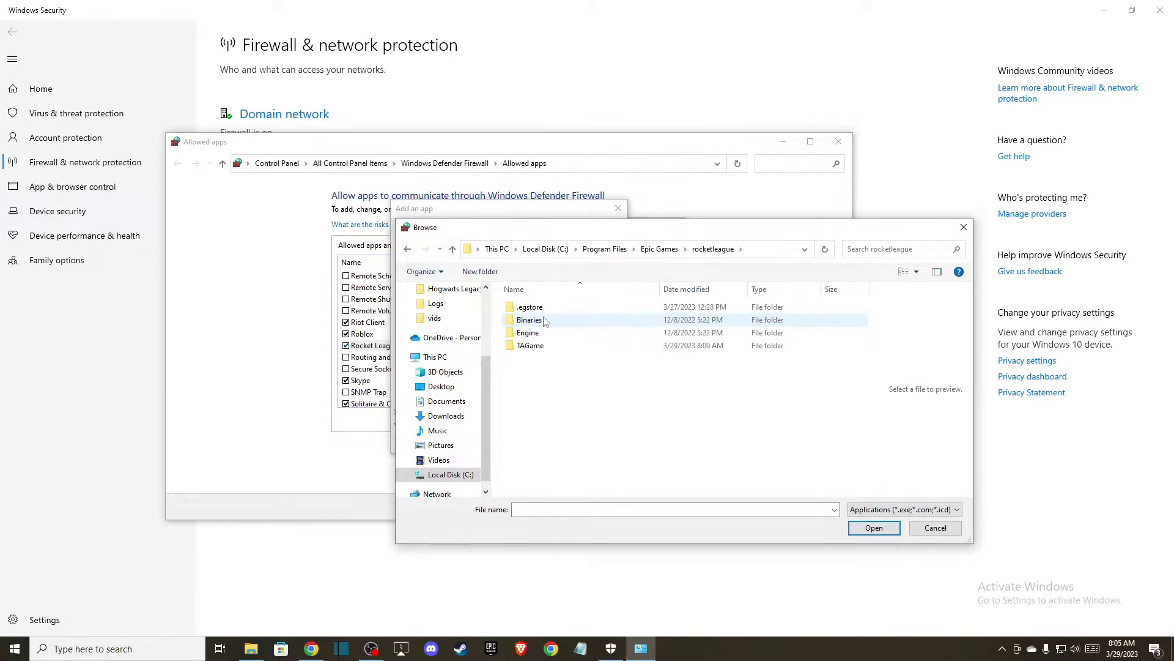
double_click(541, 319)
double_click(540, 309)
left_click(549, 310)
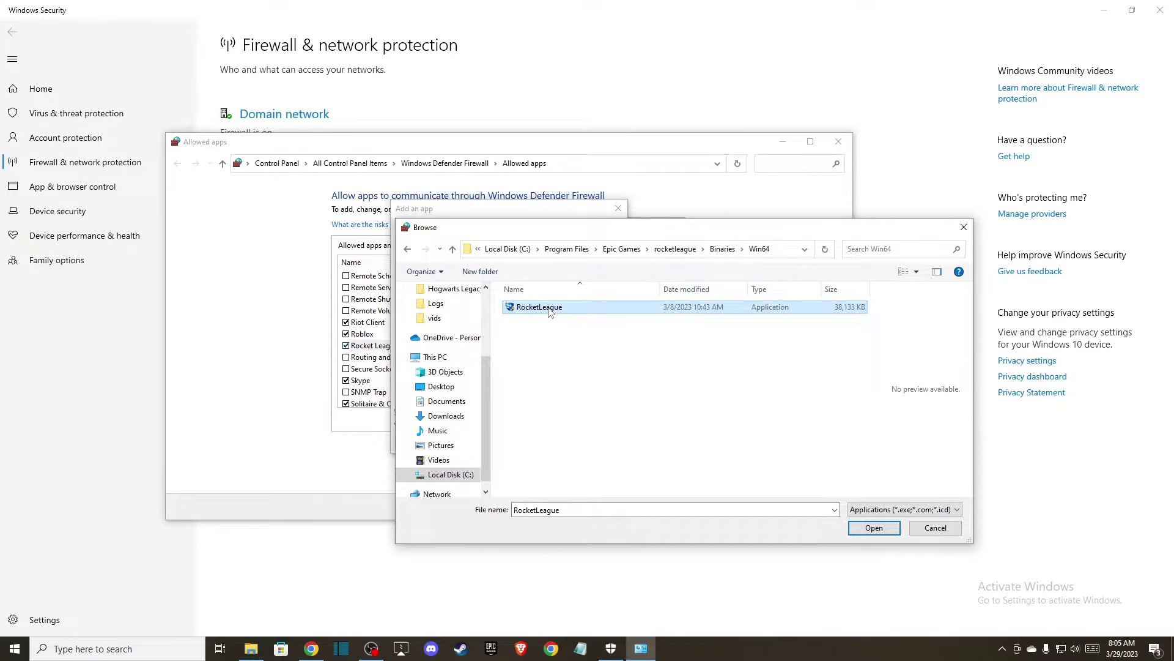
left_click(863, 530)
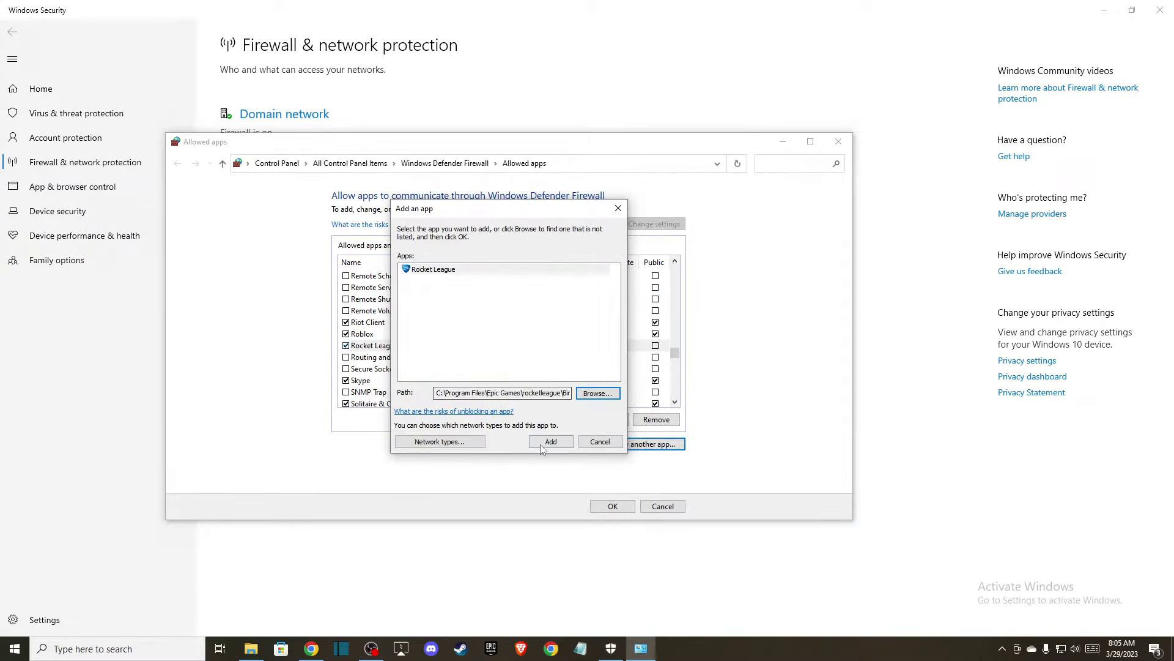
Try to add Rocket League to the firewall's allowed apps, and close all the firewall windows
left_click(551, 441)
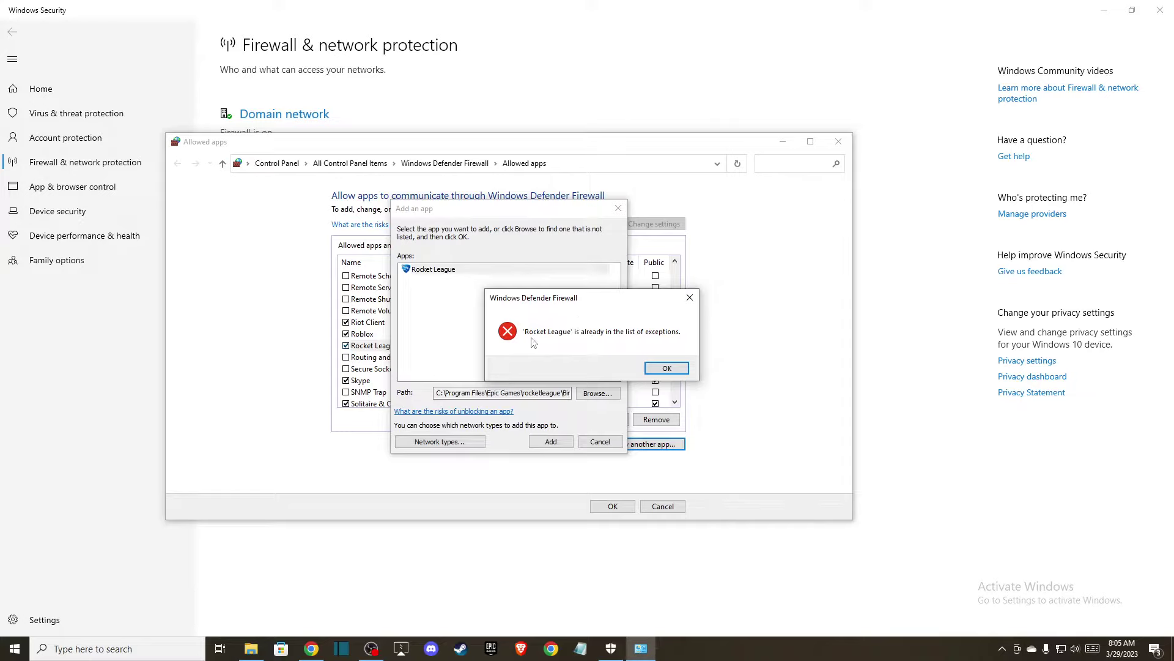
left_click(665, 368)
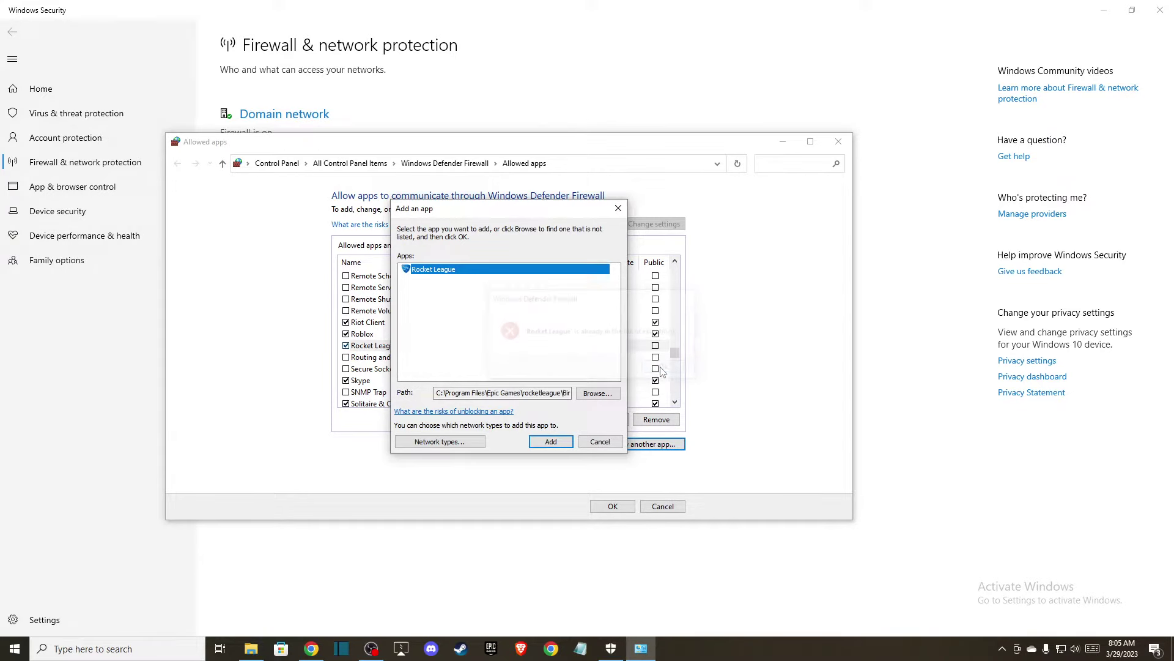
left_click(619, 208)
left_click(839, 141)
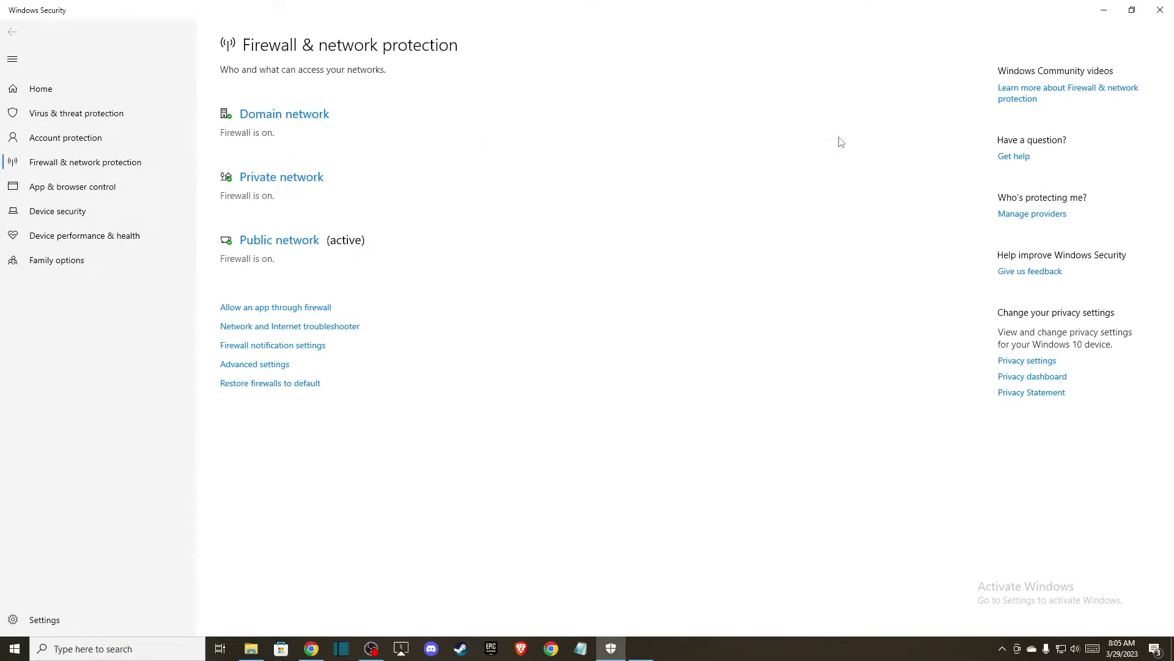
left_click(1160, 10)
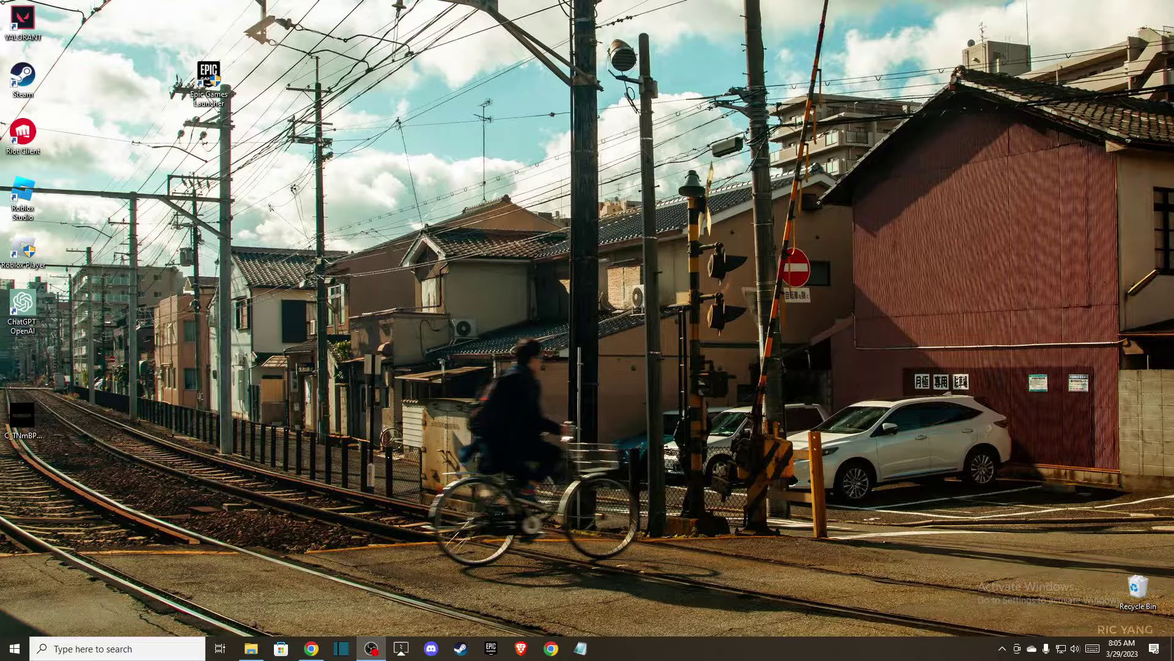
Open Command Prompt from the Windows search
left_click(107, 650)
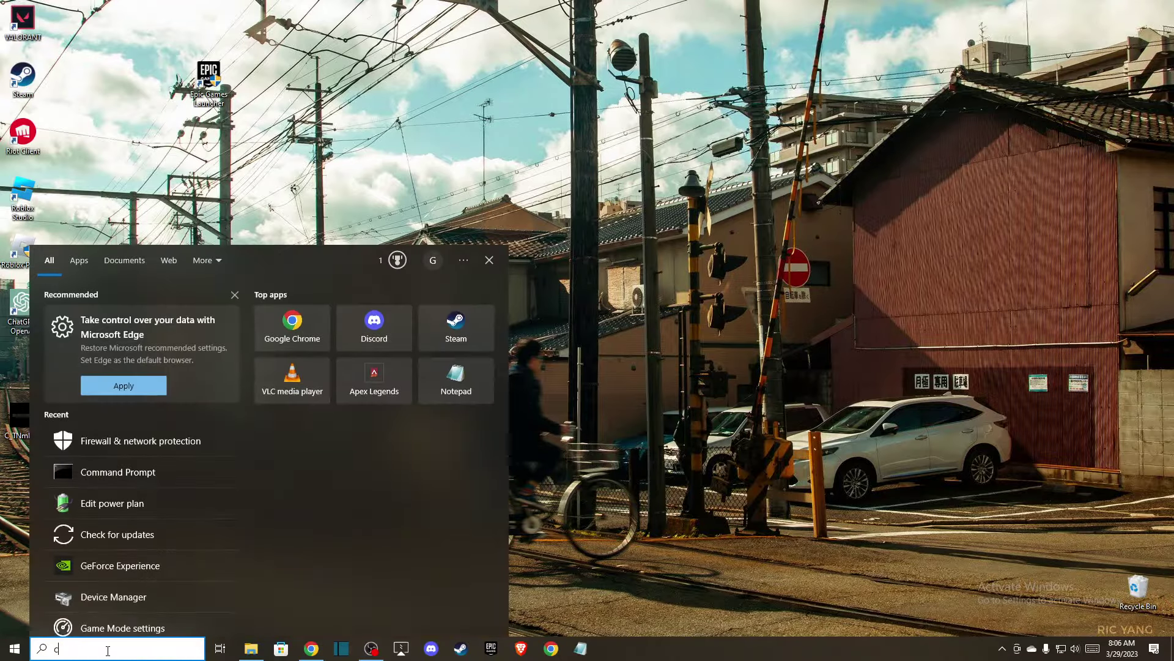
type("cmd")
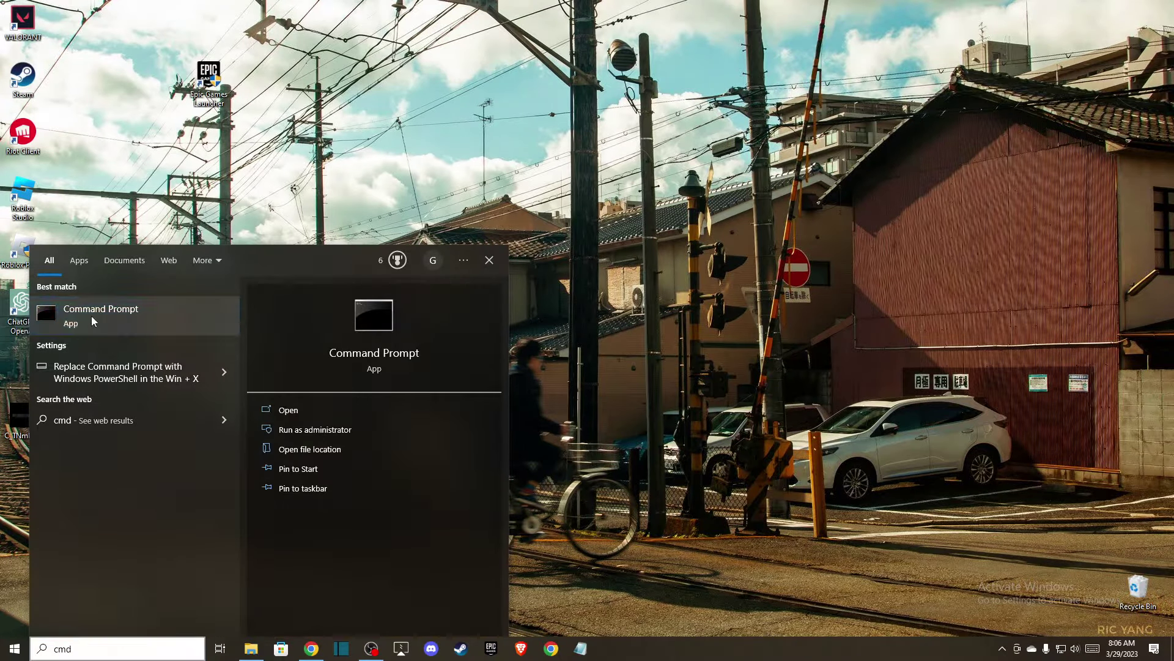
key("Return")
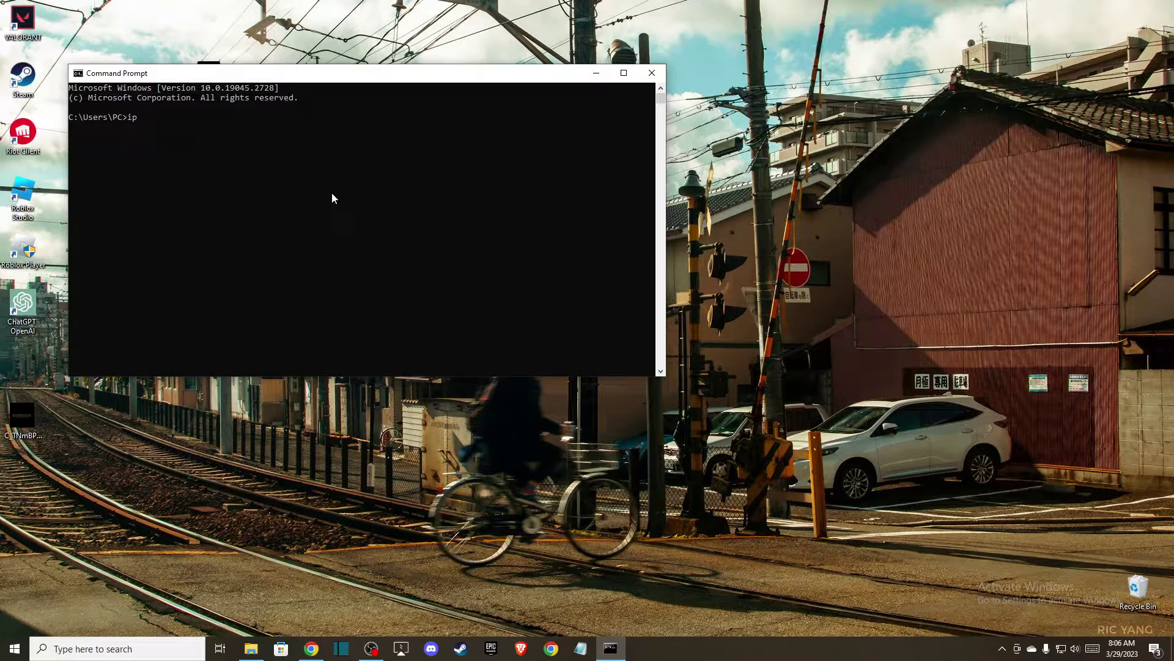
Try to flush the DNS cache with "ipconfig /flusdns", check the usage help, and retry with "ipcongfig /flushdns"
type("ipcong")
key("BackSpace")
type("fig /flushdns")
key("Return")
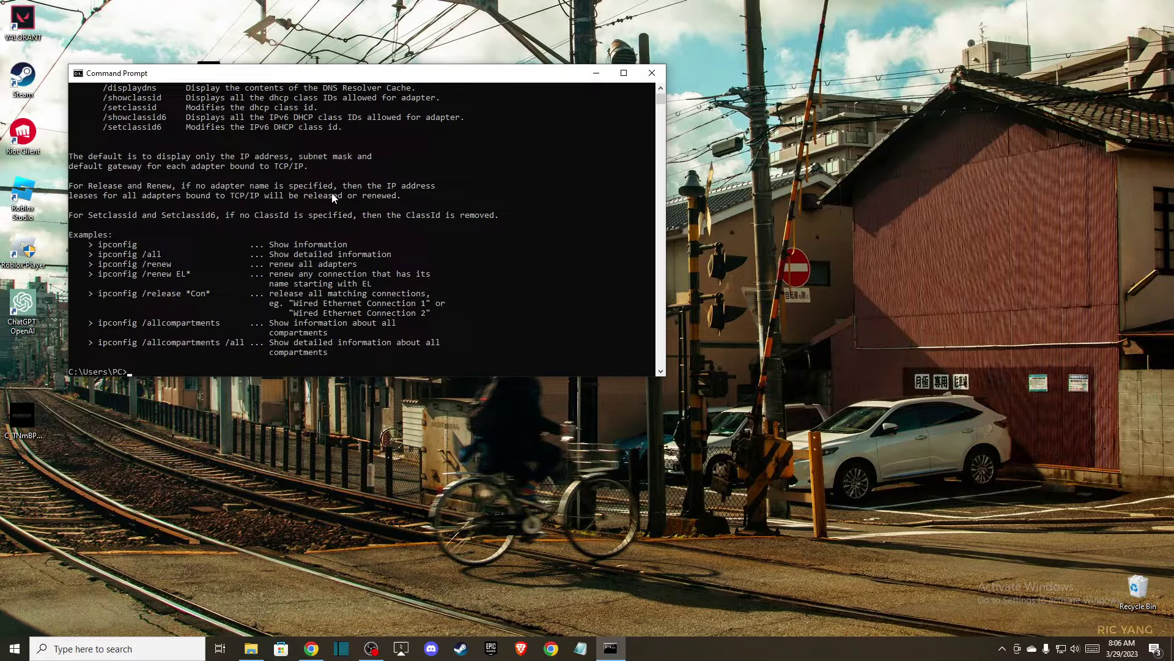
scroll(334, 197, "up", 10)
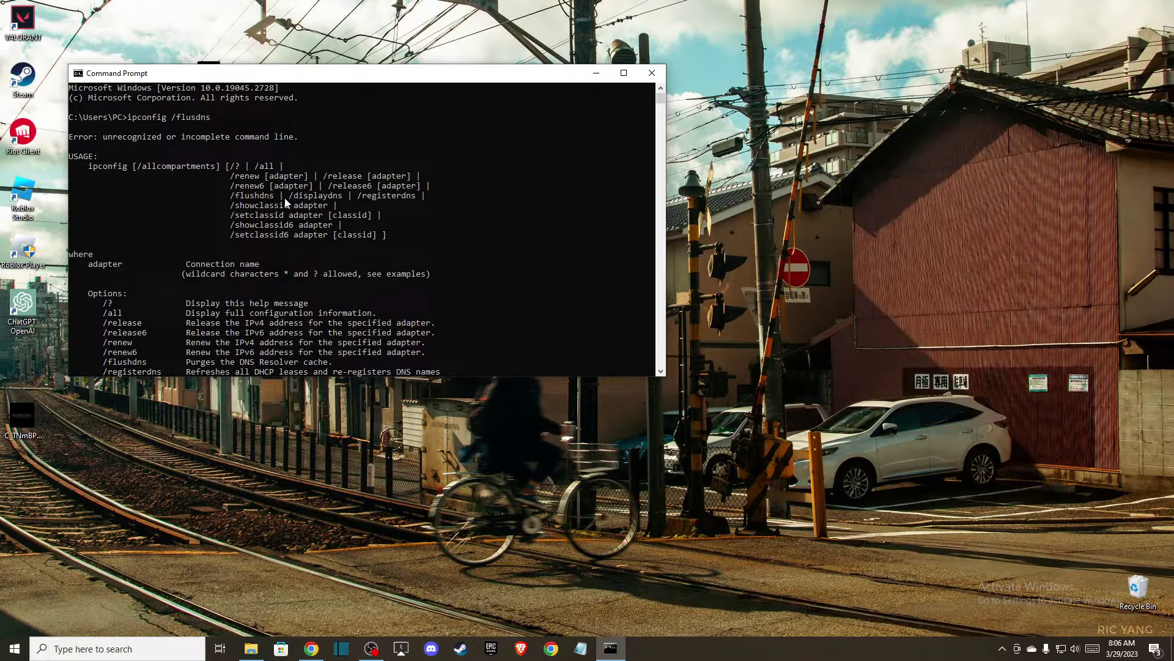
scroll(285, 202, "down", 15)
scroll(202, 251, "up", 5)
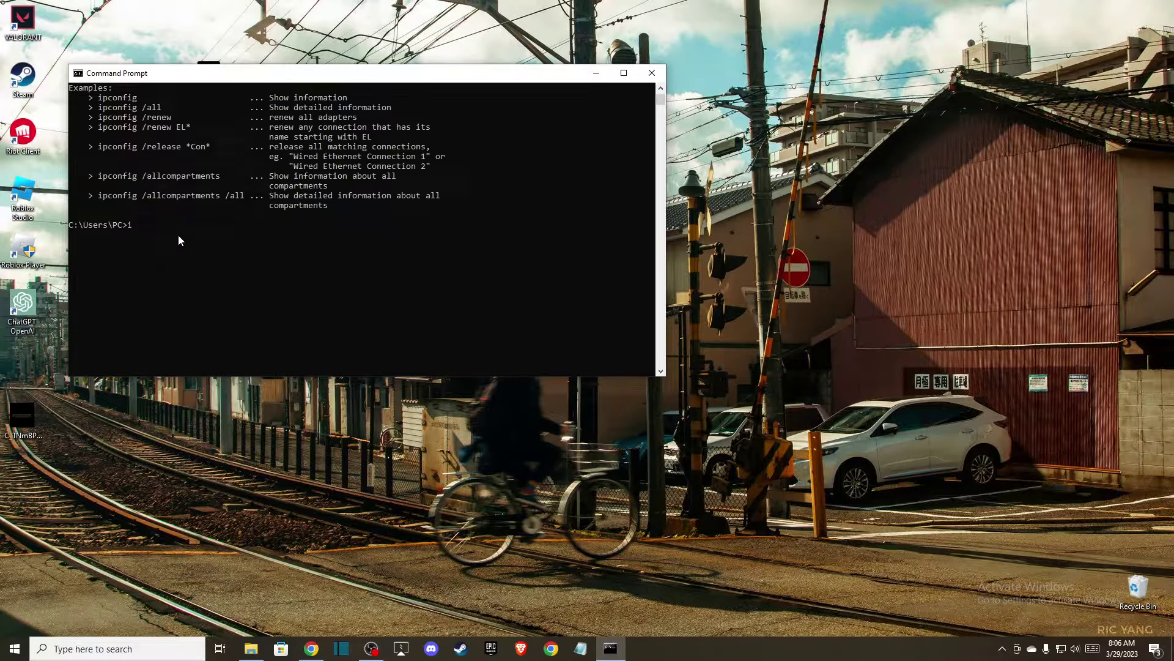
type("ipcongfig /flushdns")
key("Return")
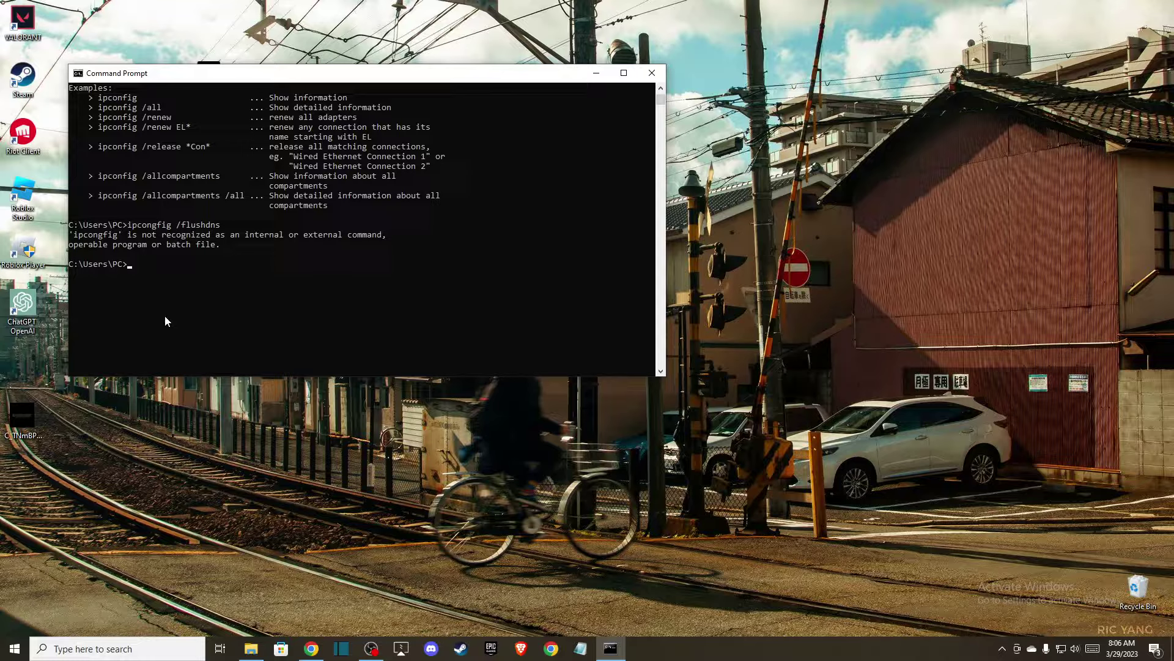
Flush the DNS resolver cache with "ipconfig /flushdns" and close Command Prompt
type("ipconfig /flushdns")
key("Return")
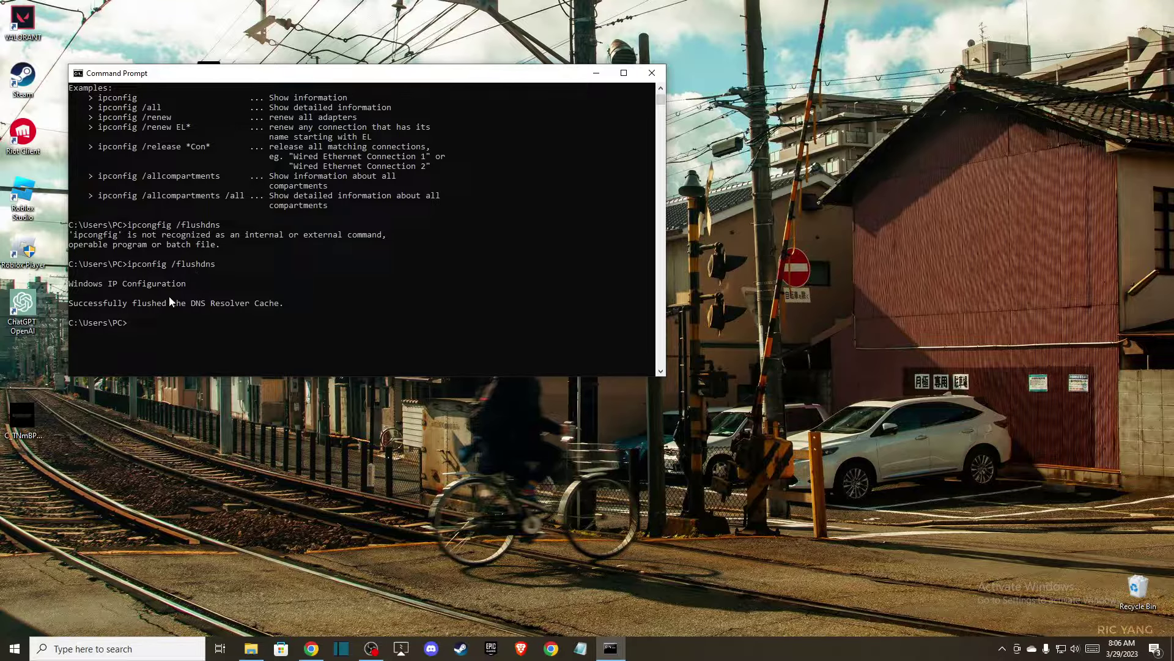
left_click(652, 73)
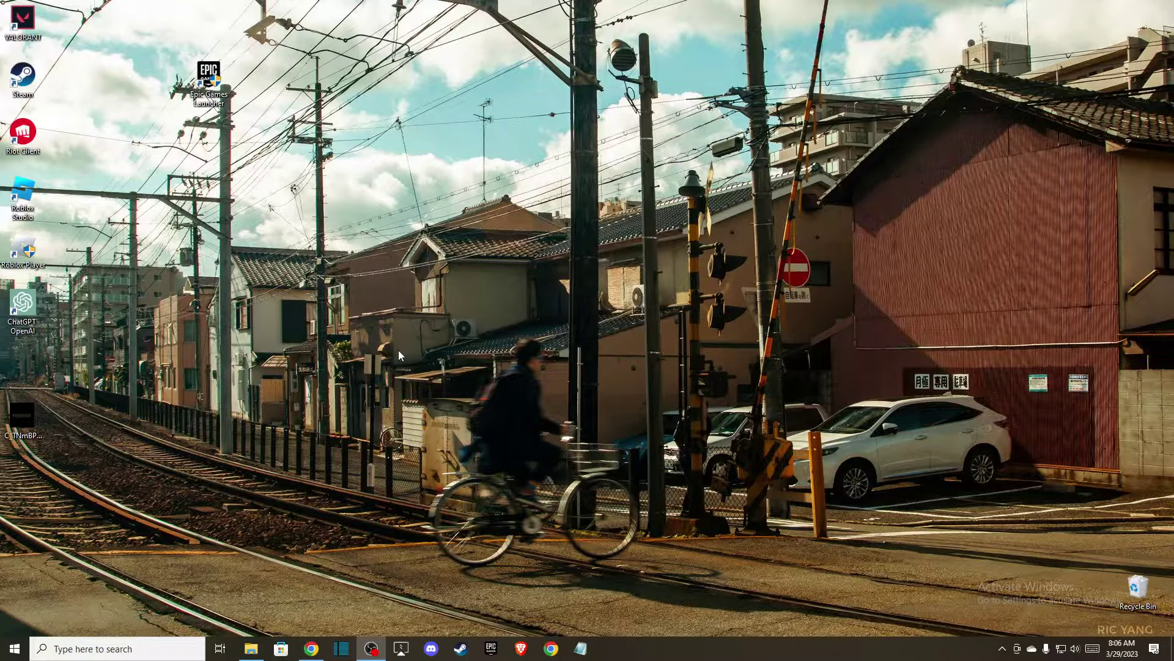
Open This PC from the Windows search and go to Local Disk (C:)
left_click(100, 649)
type("th")
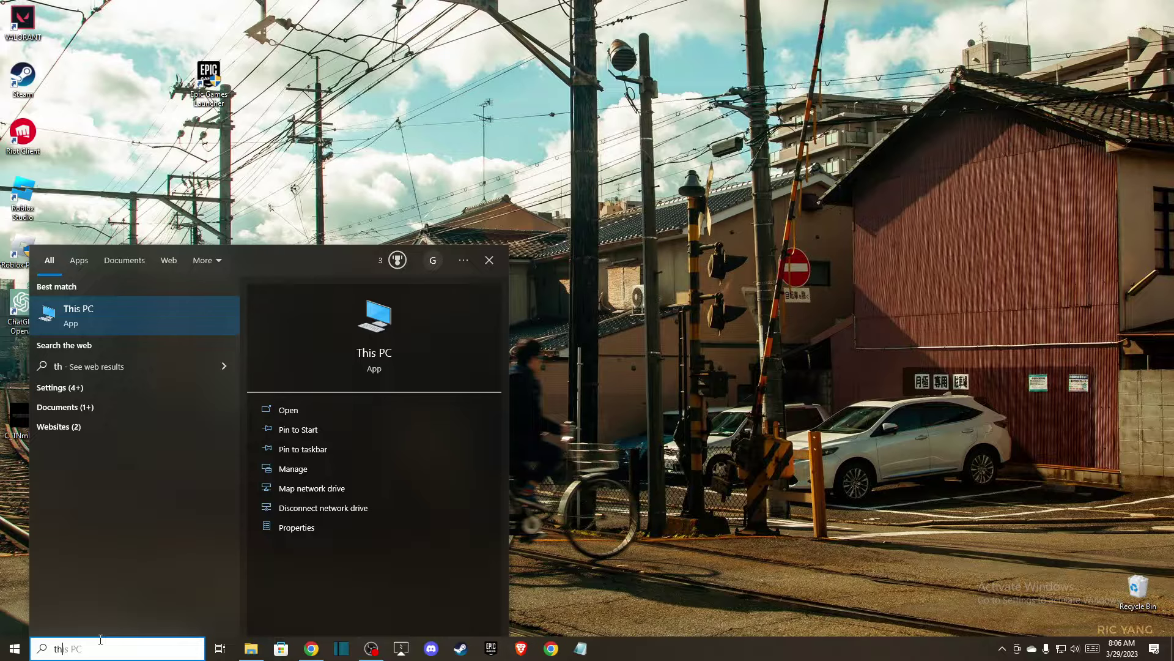
key("Return")
scroll(446, 334, "down", 2)
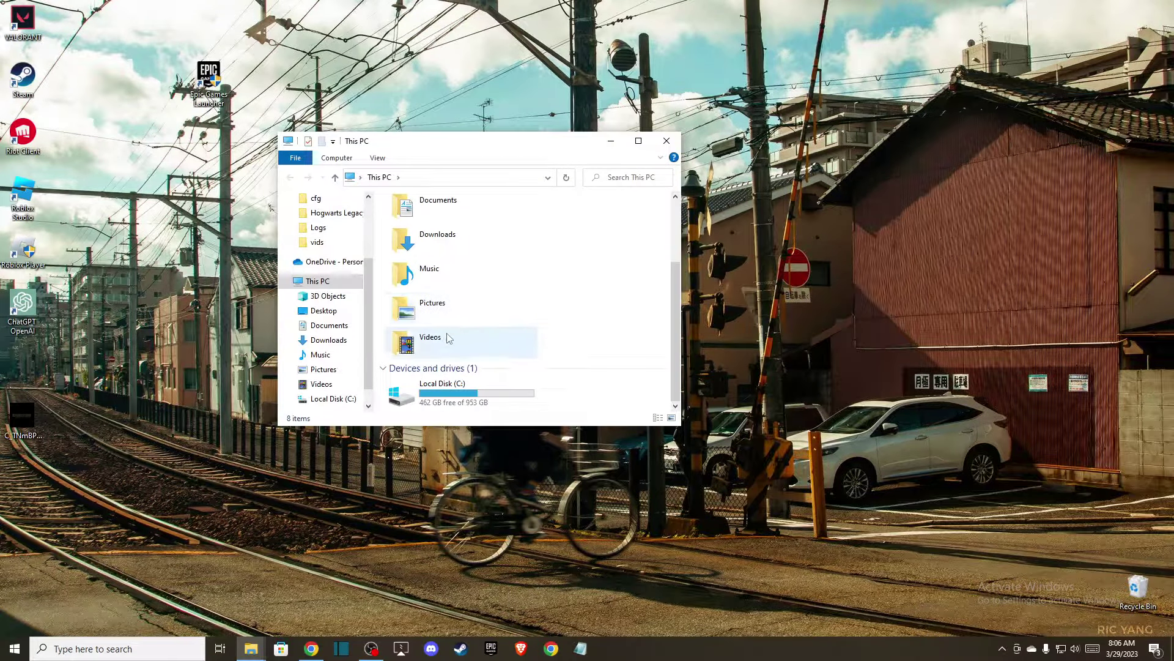
double_click(416, 398)
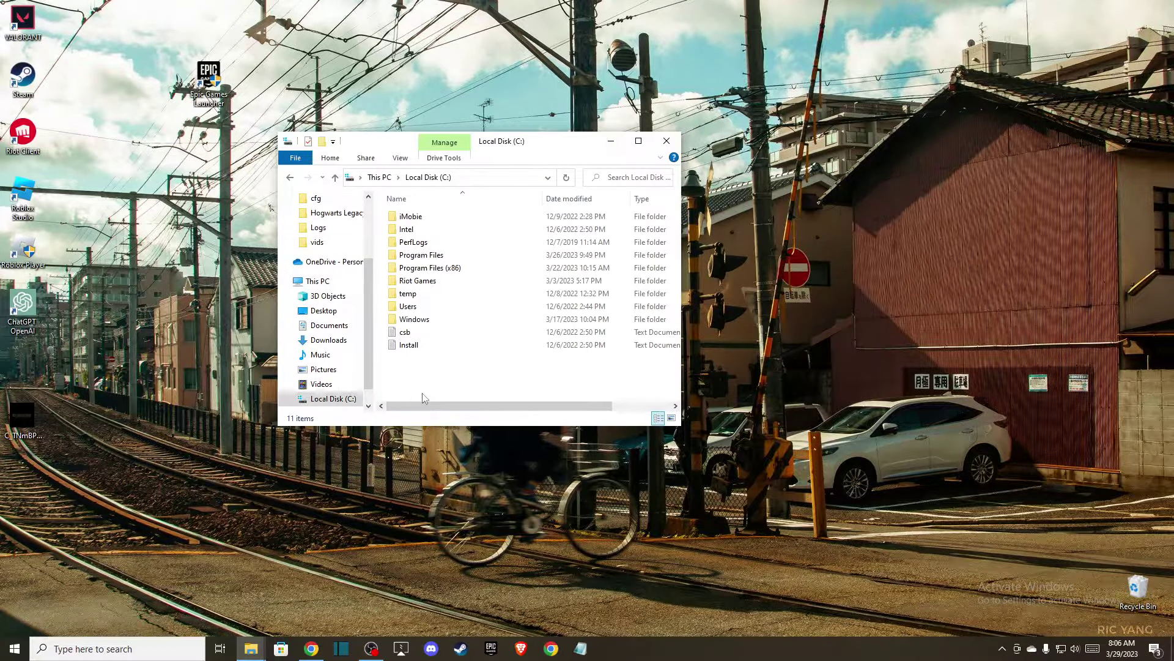
Open Rocket League's TAGame folder under Program Files > Epic Games > rocketleague
double_click(441, 256)
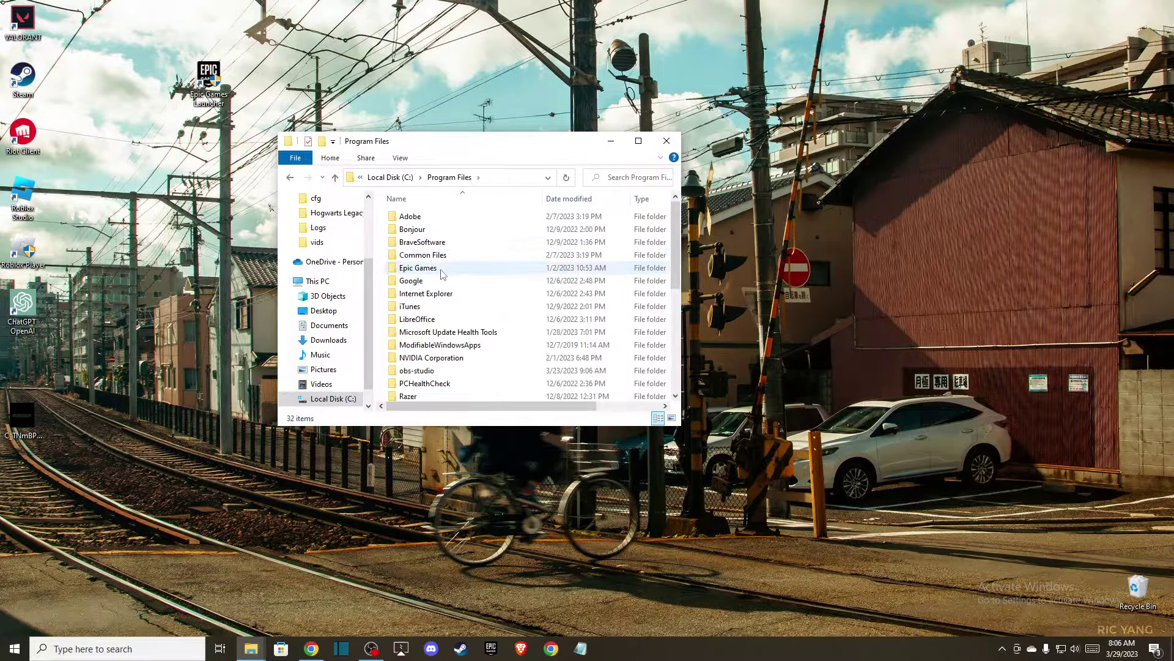
scroll(445, 273, "down", 2)
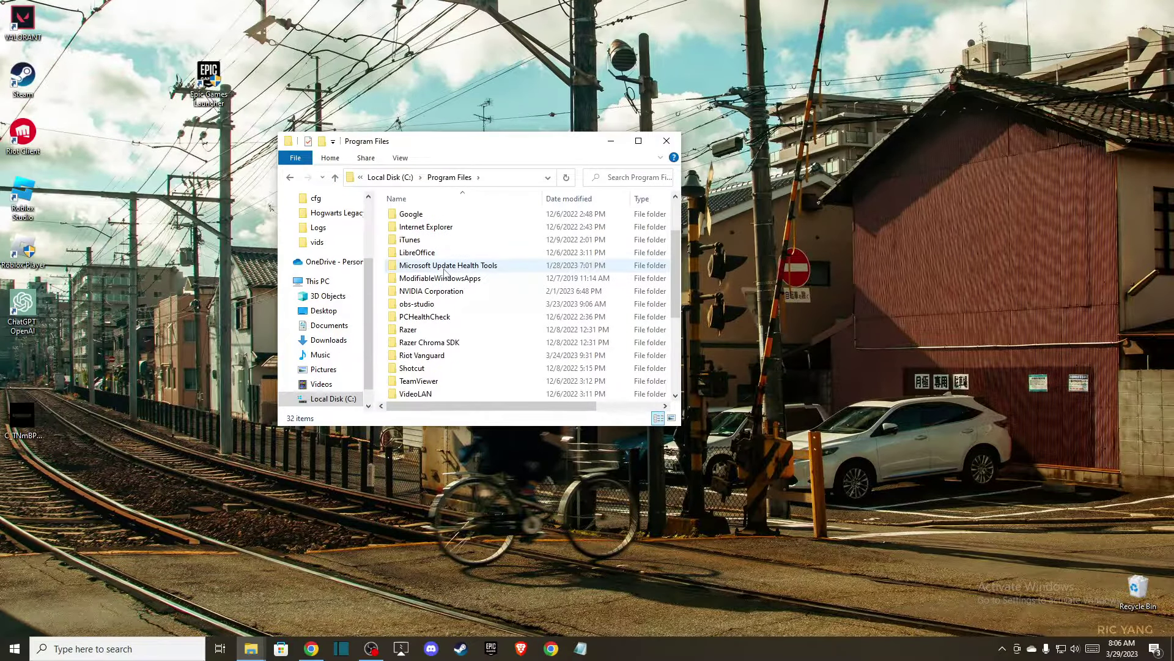
scroll(444, 273, "up", 2)
double_click(430, 270)
double_click(428, 233)
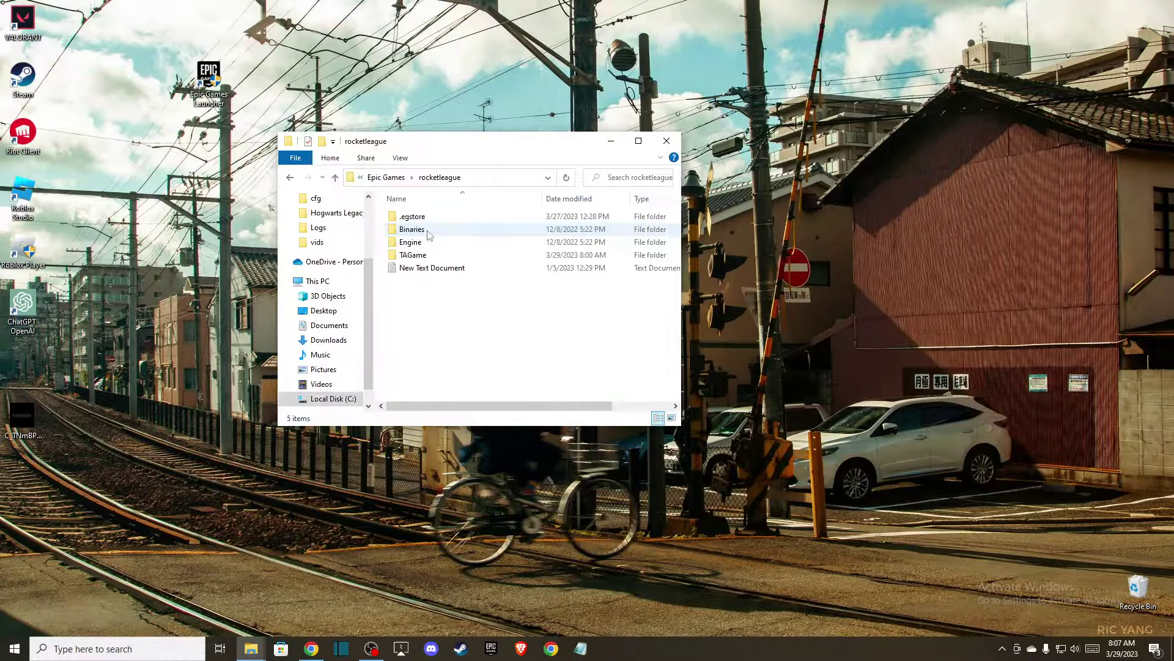
double_click(431, 255)
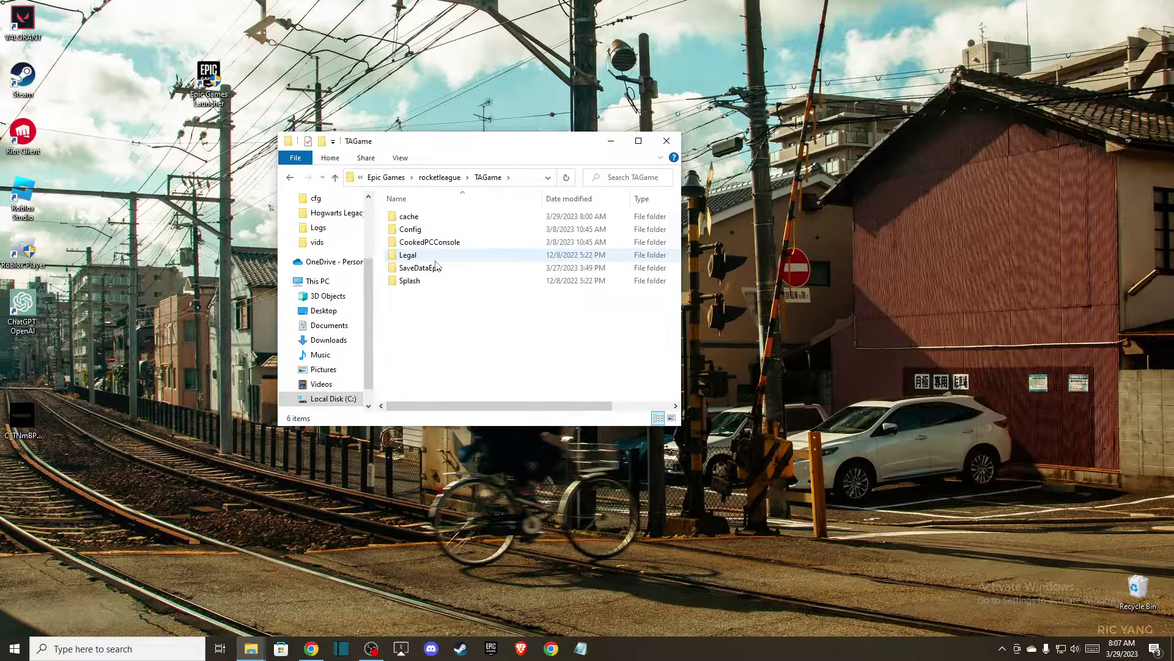
Delete the cache folder from the TAGame folder and close File Explorer
right_click(428, 217)
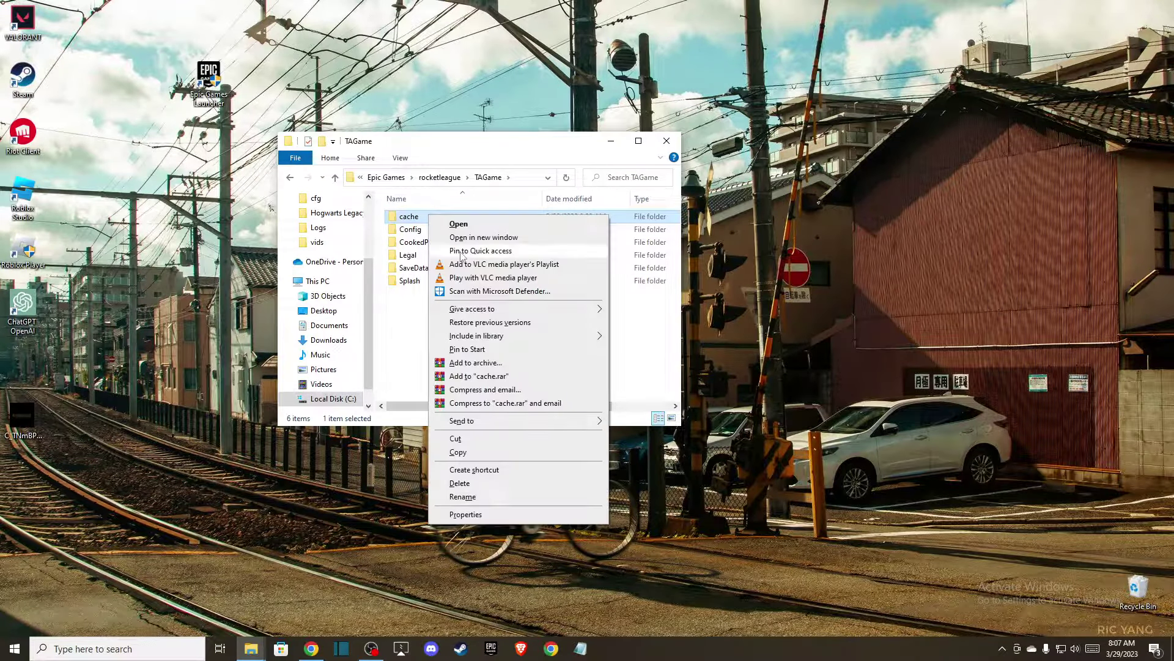
left_click(459, 483)
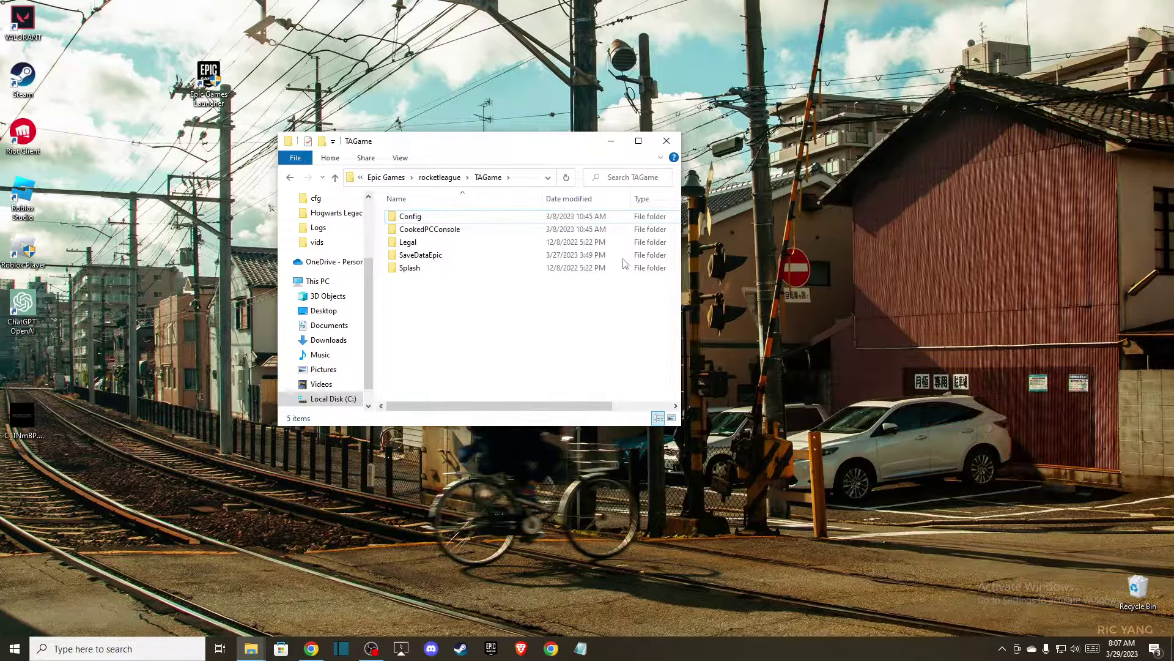
left_click(667, 141)
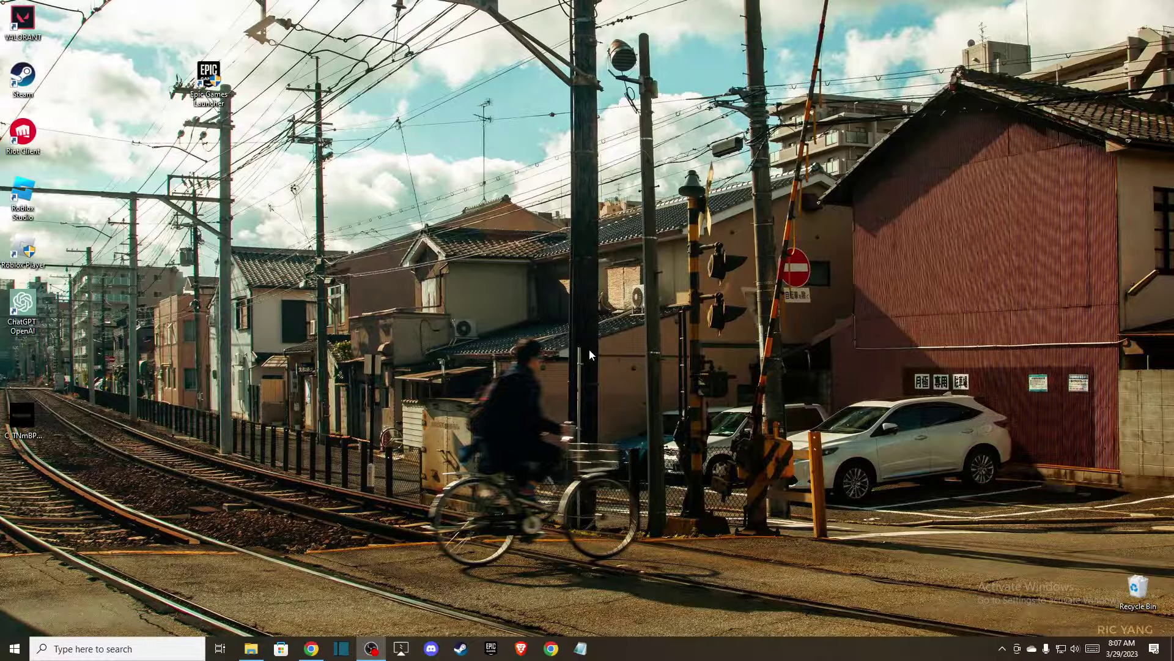
Open the Ethernet adapter's properties through the adapter options in the Network & Internet settings
right_click(1053, 639)
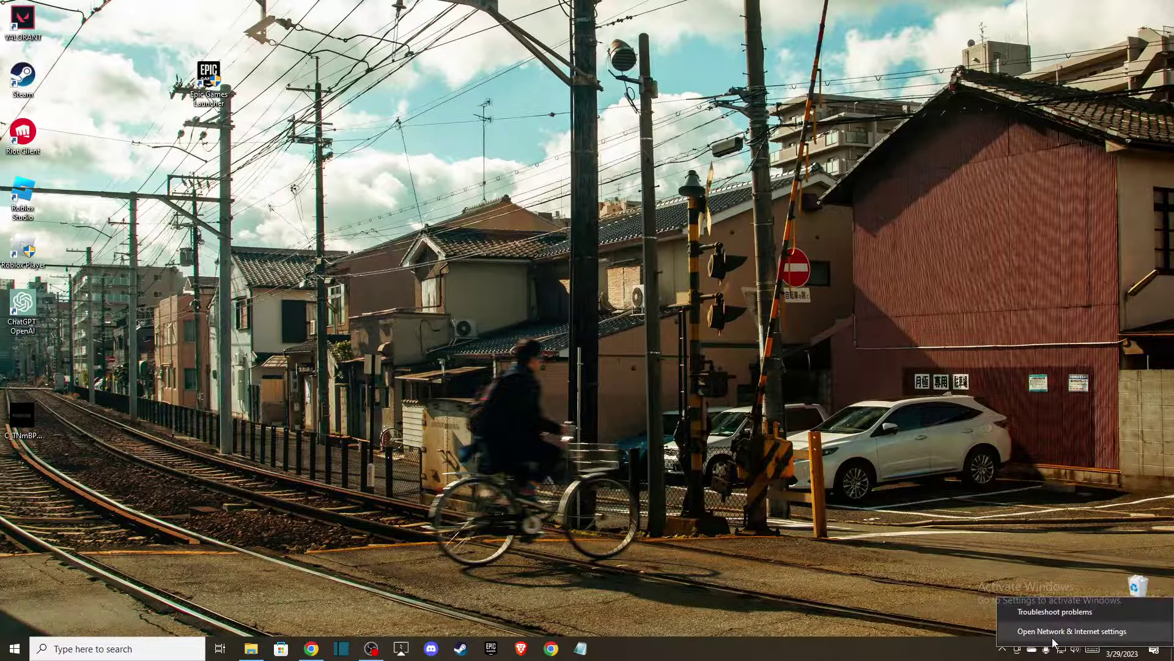
left_click(1050, 633)
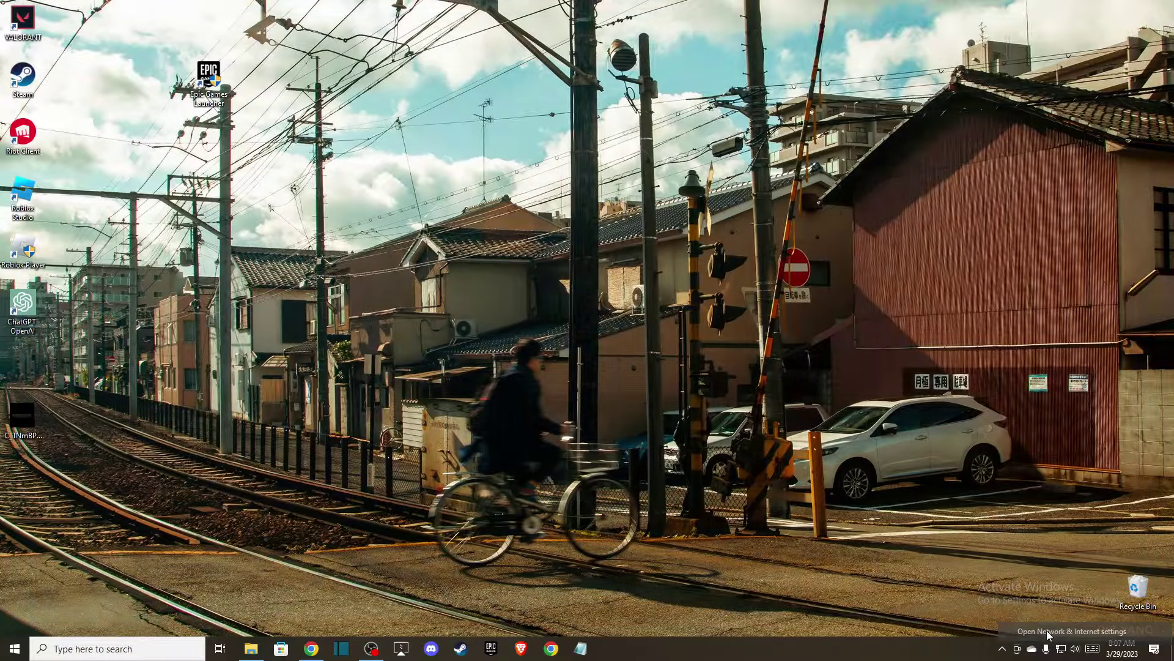
left_click(293, 384)
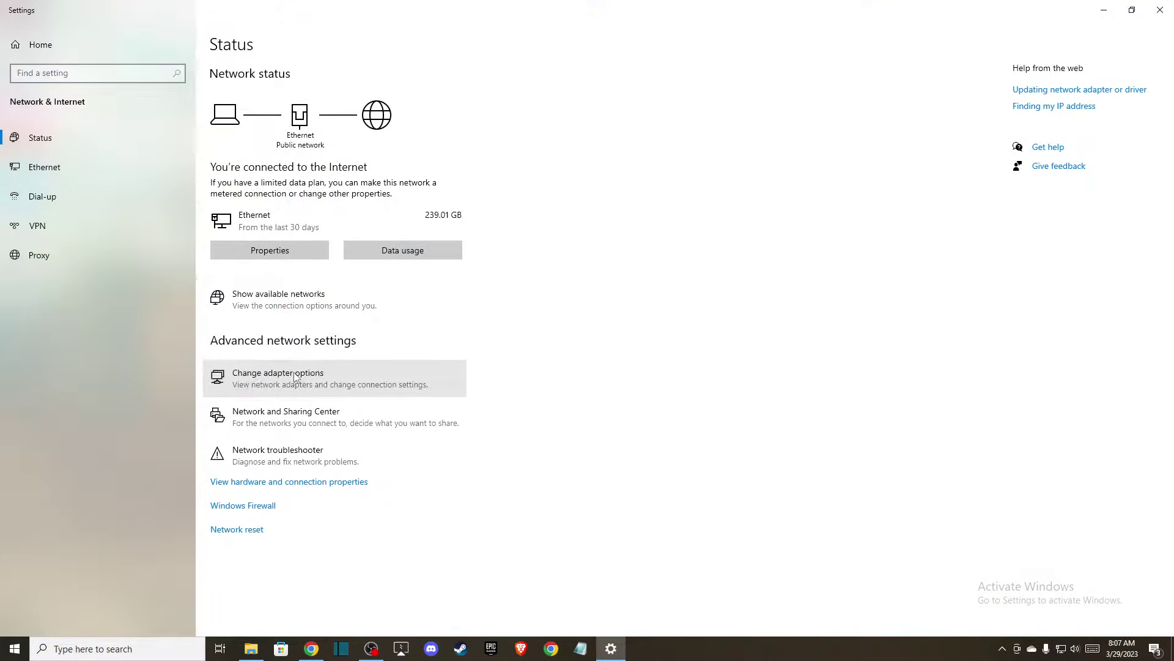
left_click(236, 218)
right_click(236, 219)
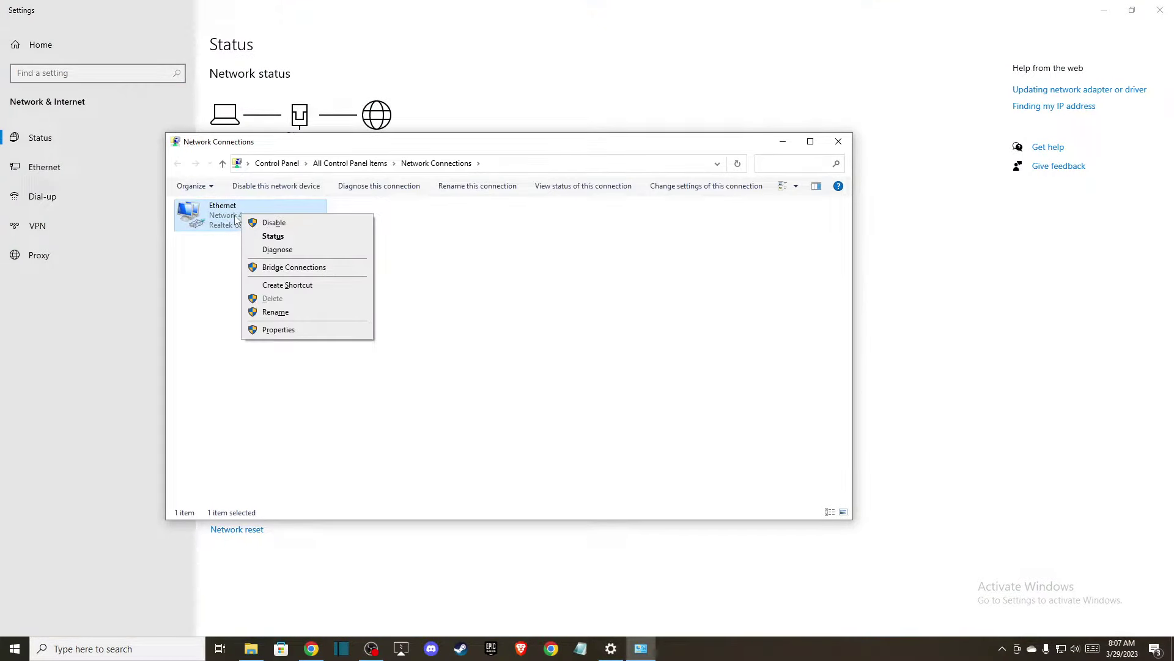
left_click(295, 331)
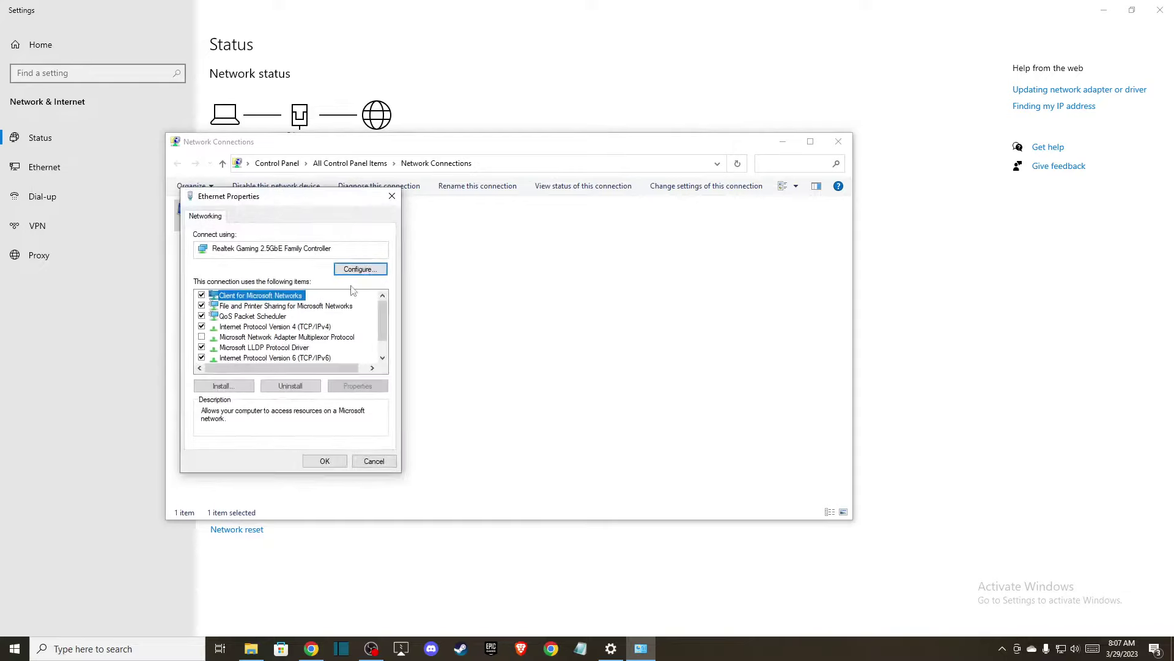
Check the preferred and alternate DNS servers in the Internet Protocol Version 4 properties, accept them, and close all network windows
double_click(247, 327)
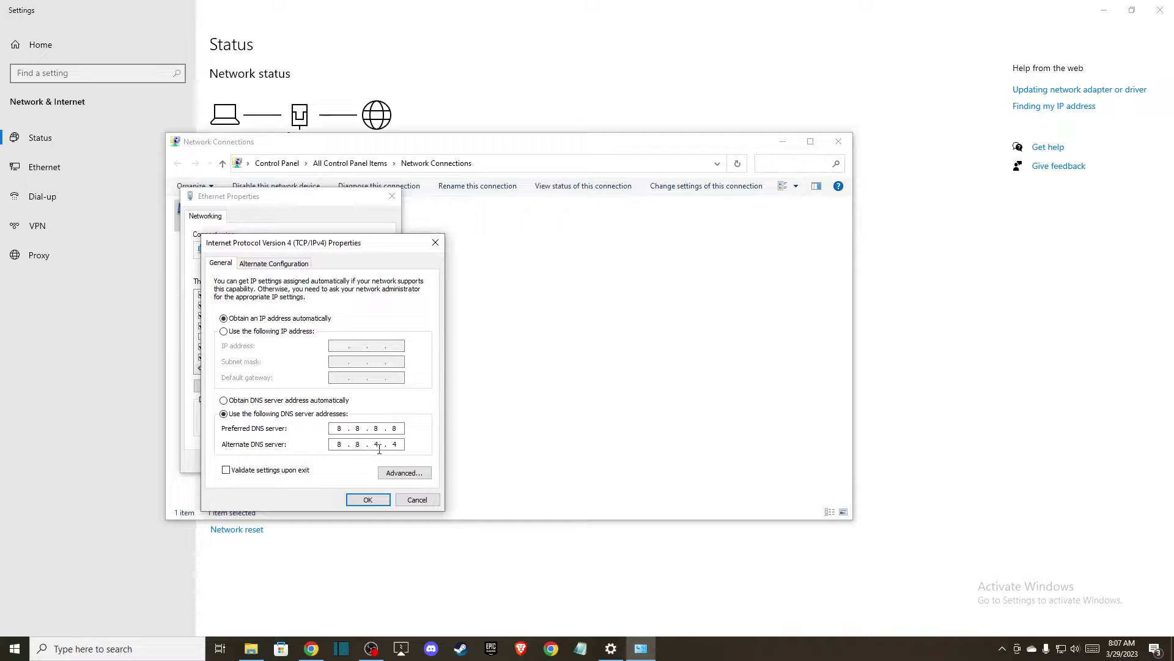
left_click(370, 500)
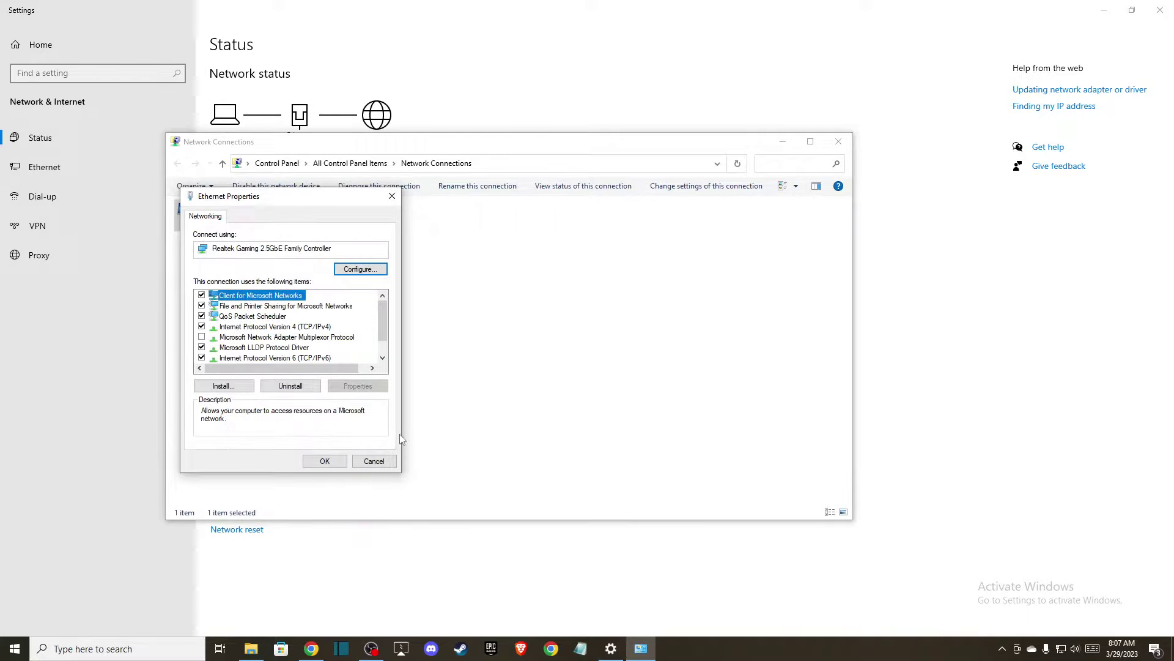
left_click(379, 462)
left_click(838, 142)
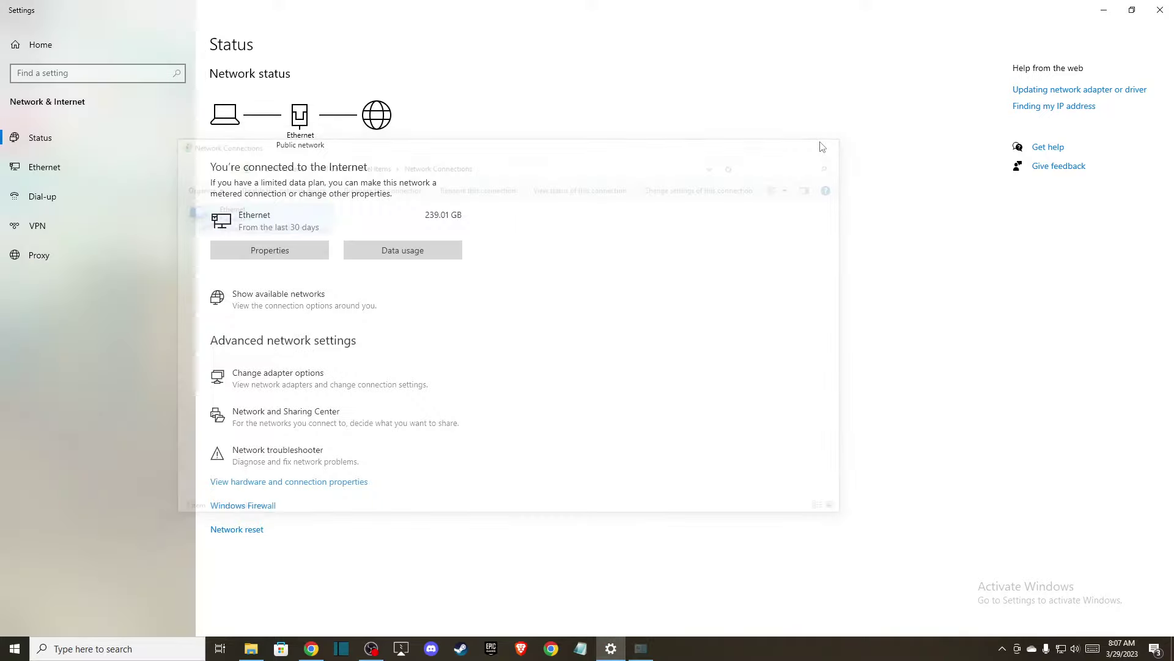
key("alt+F4")
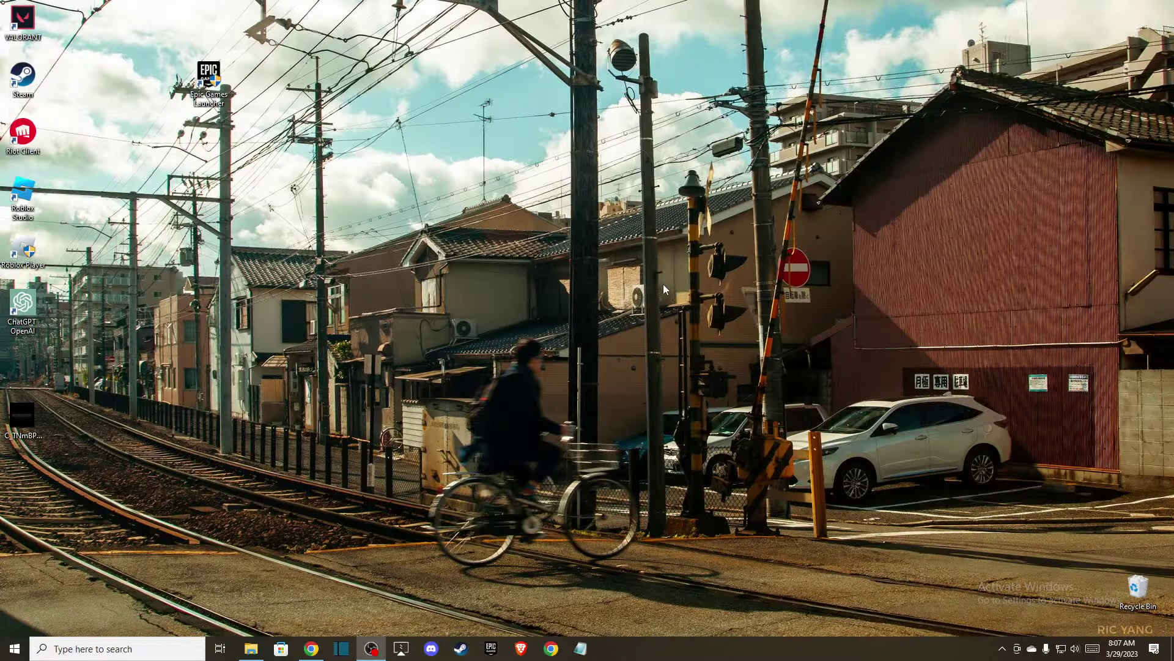
Switch to the Epic Games Launcher, view Rocket League's management options from the library, and close them
left_click(491, 648)
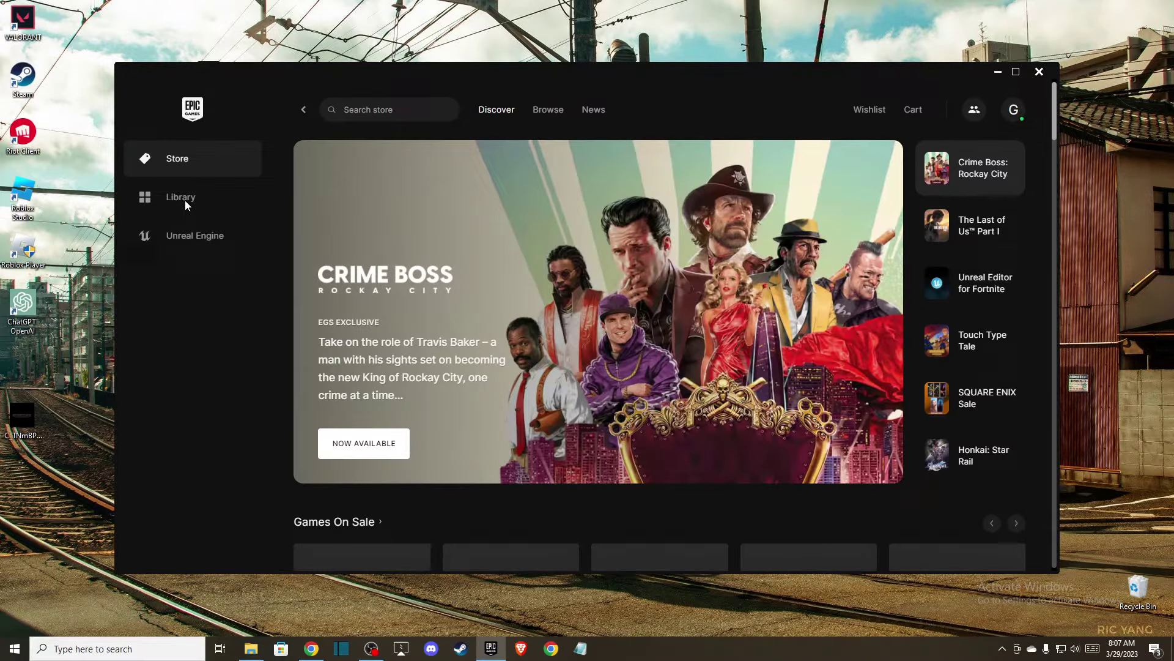
left_click(185, 200)
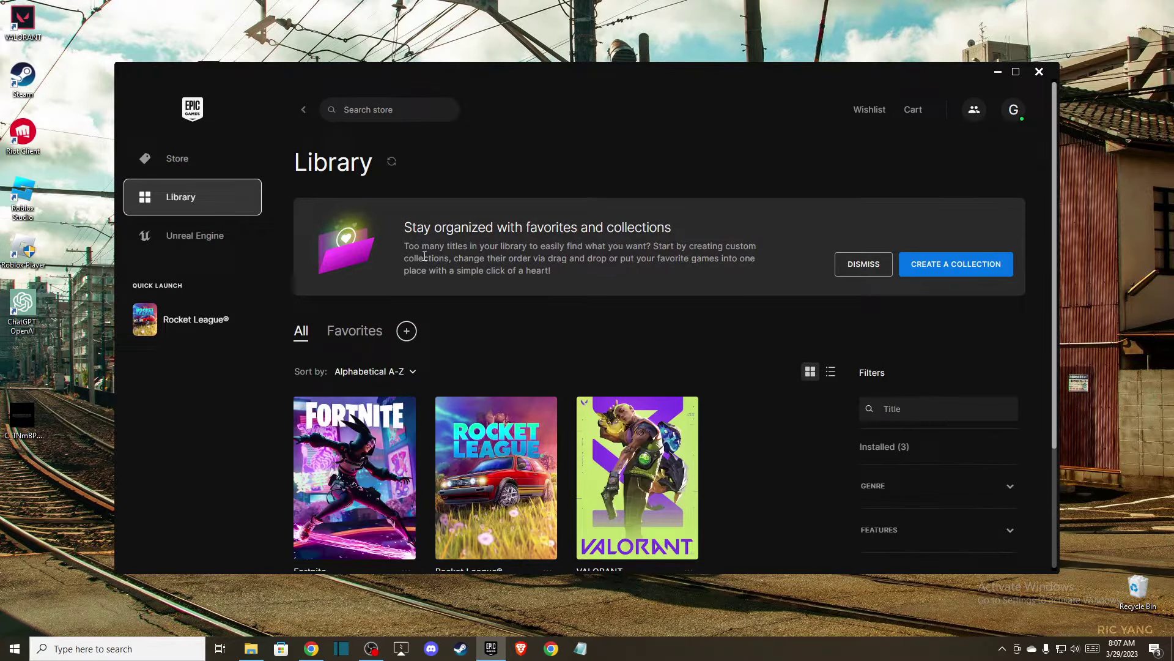
scroll(496, 370, "down", 2)
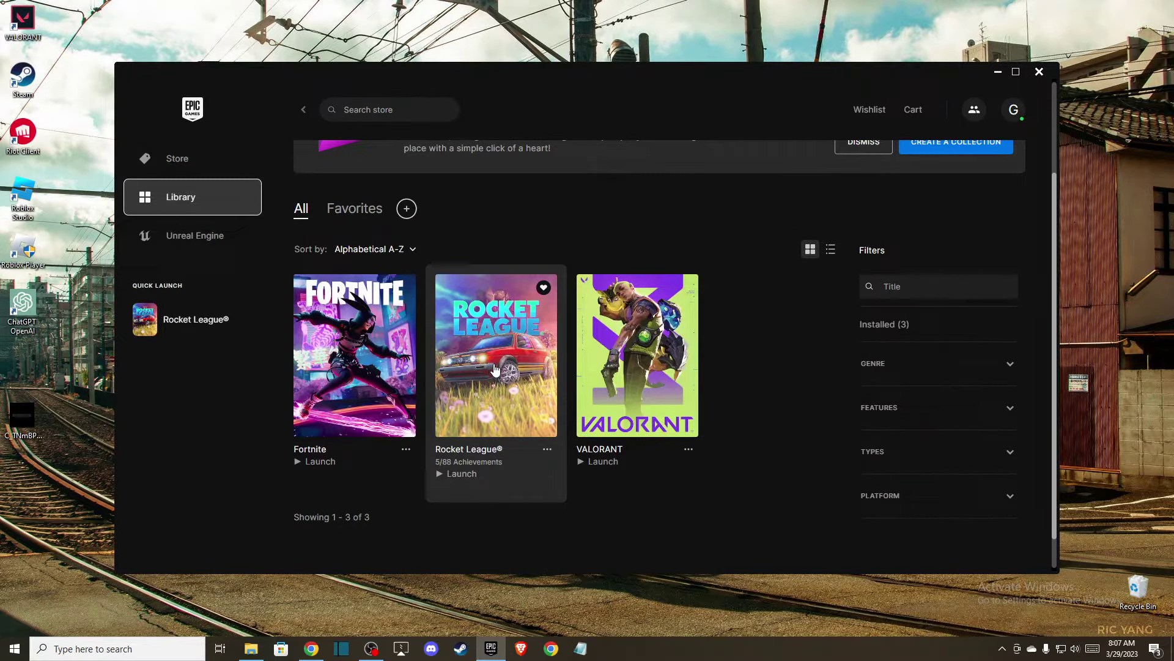
right_click(496, 370)
left_click(526, 488)
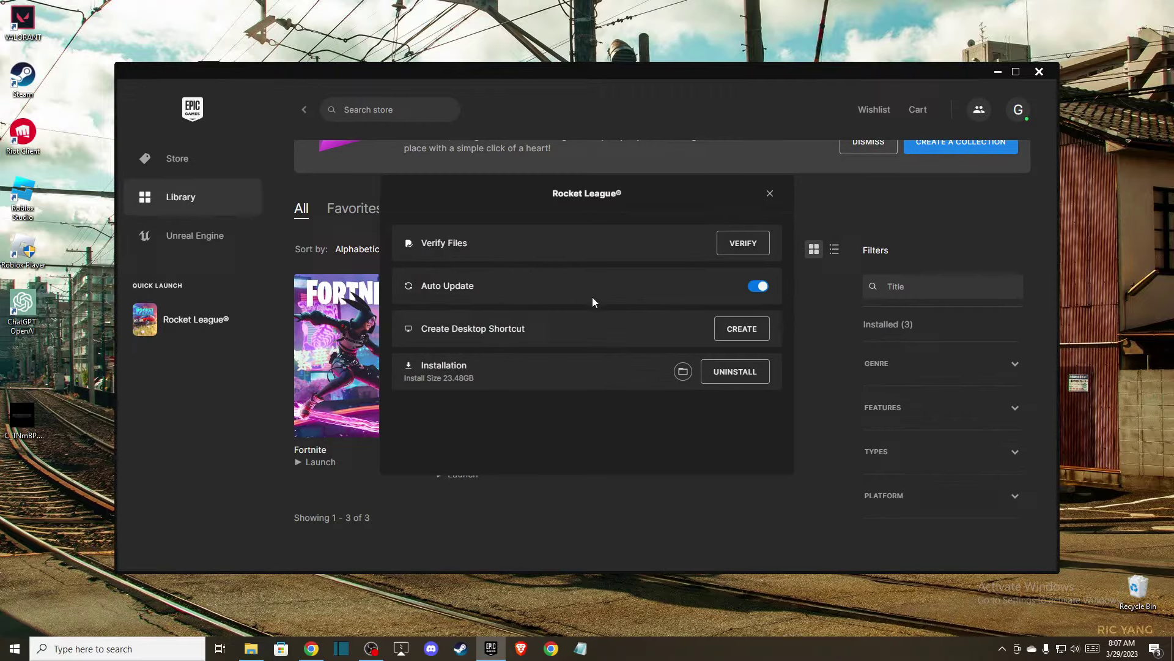
left_click(770, 194)
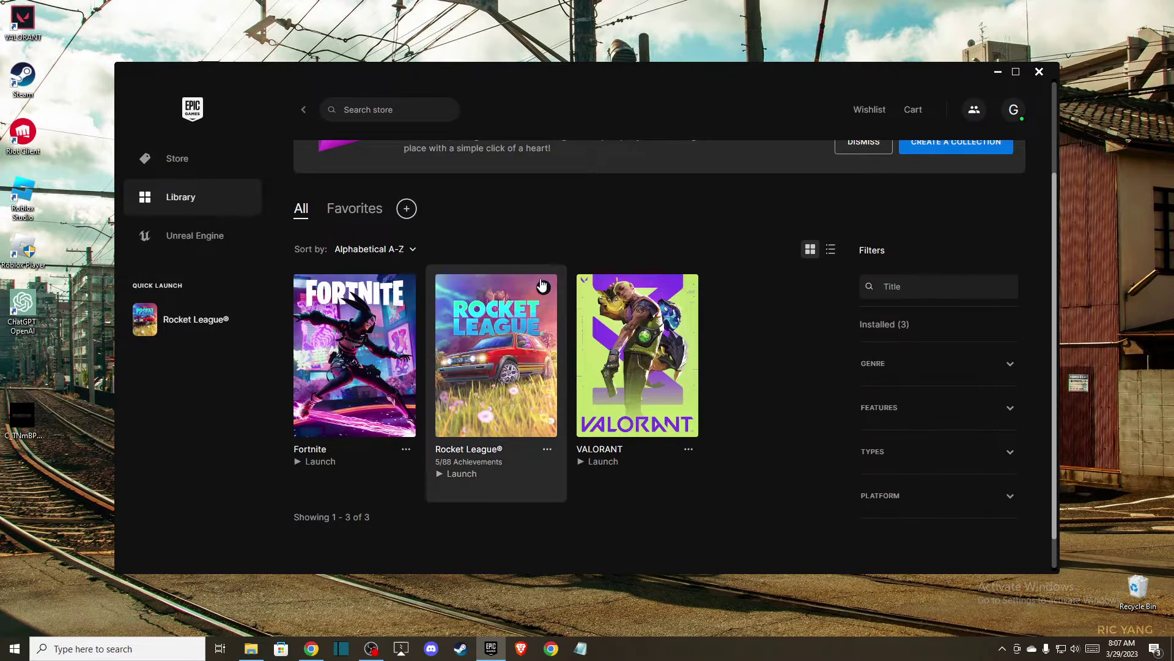